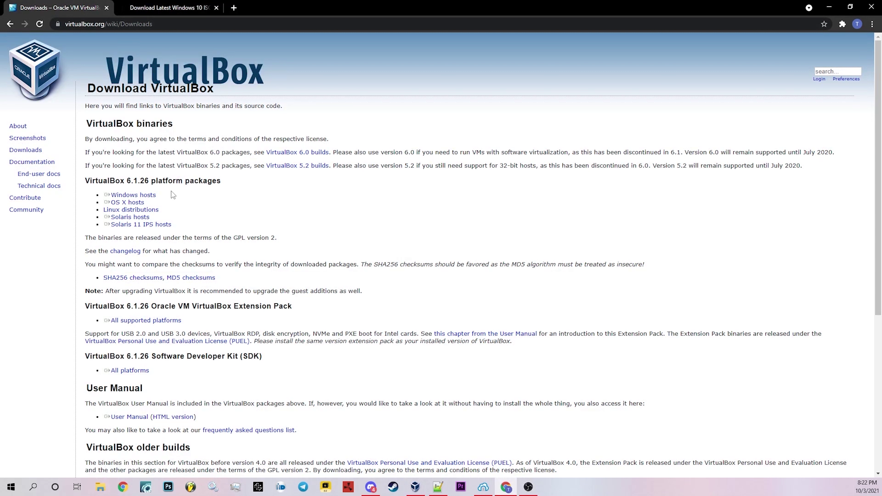
# - Download the VirtualBox 6.1.26 platform package for Windows hosts and open the downloaded installer
pyautogui.moveTo(157, 195); pyautogui.dragTo(104, 195)
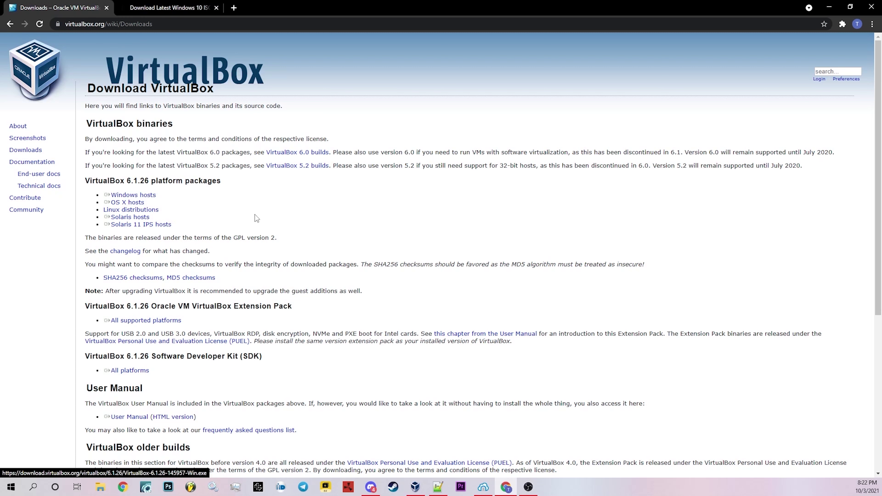
pyautogui.click(133, 195)
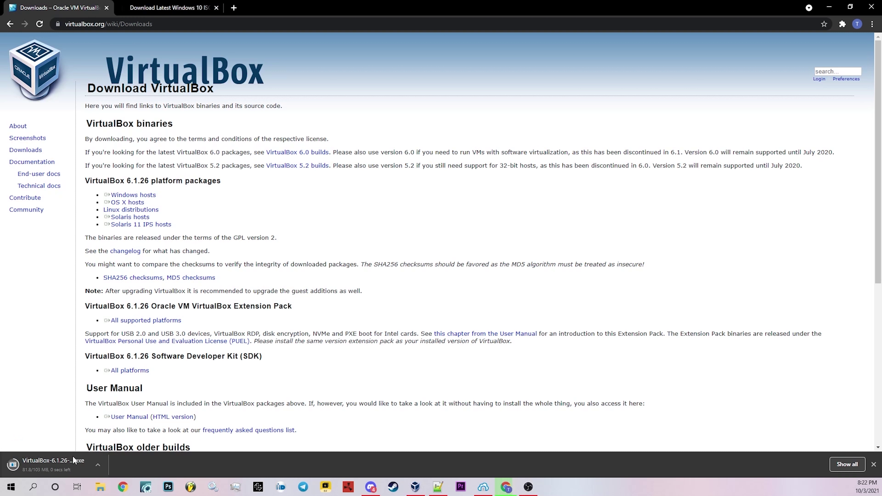
pyautogui.click(52, 463)
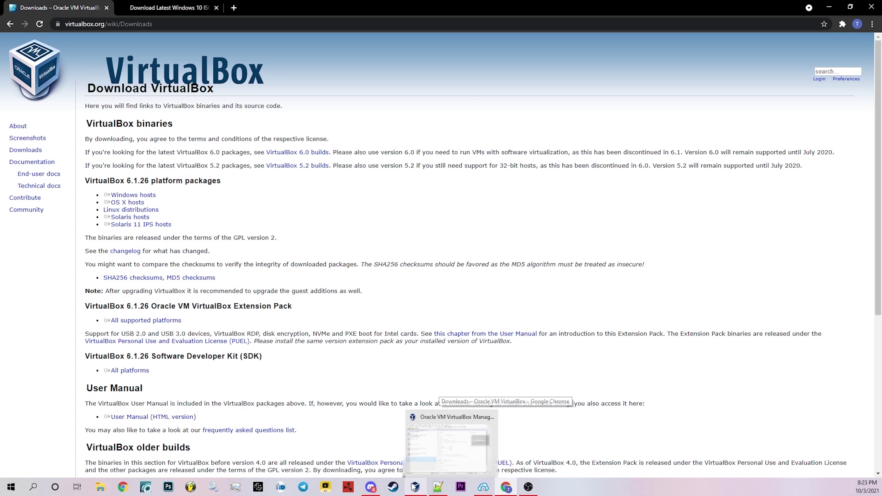
# - In Oracle VM VirtualBox Manager, start a new virtual machine named windows 10 Pro with the version Windows 10 (64-bit)
pyautogui.click(416, 487)
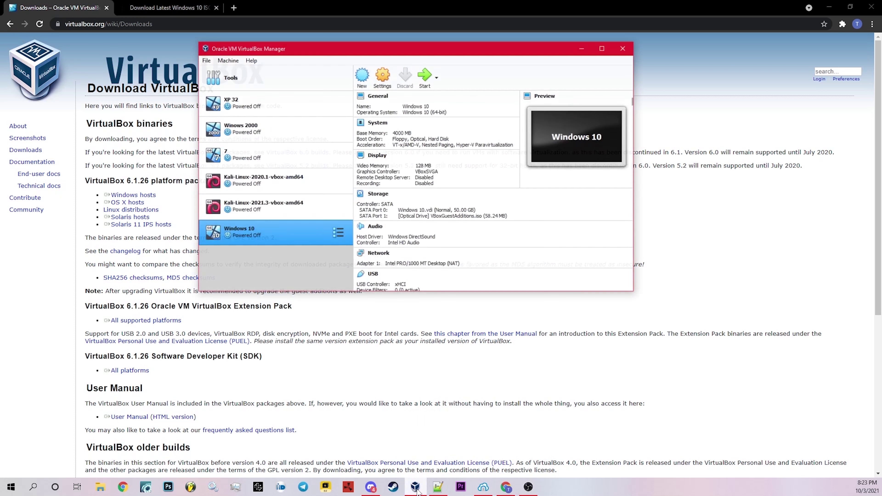
pyautogui.moveTo(293, 50); pyautogui.dragTo(367, 142)
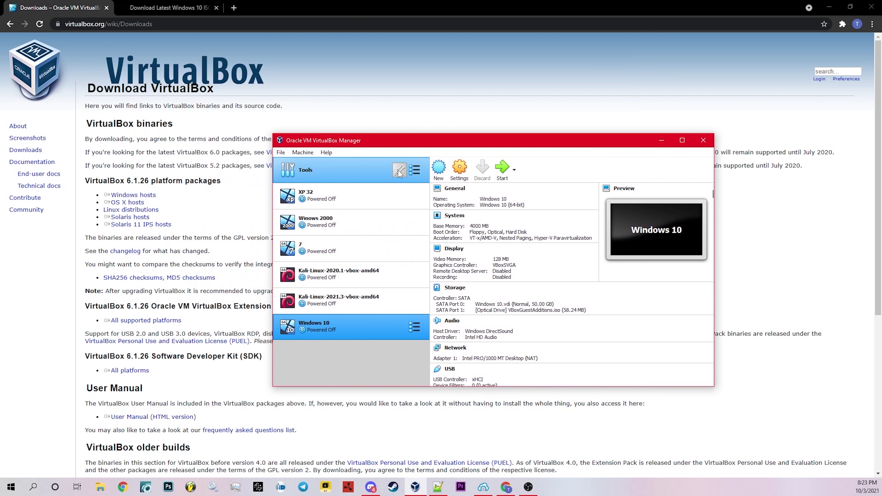
pyautogui.click(439, 169)
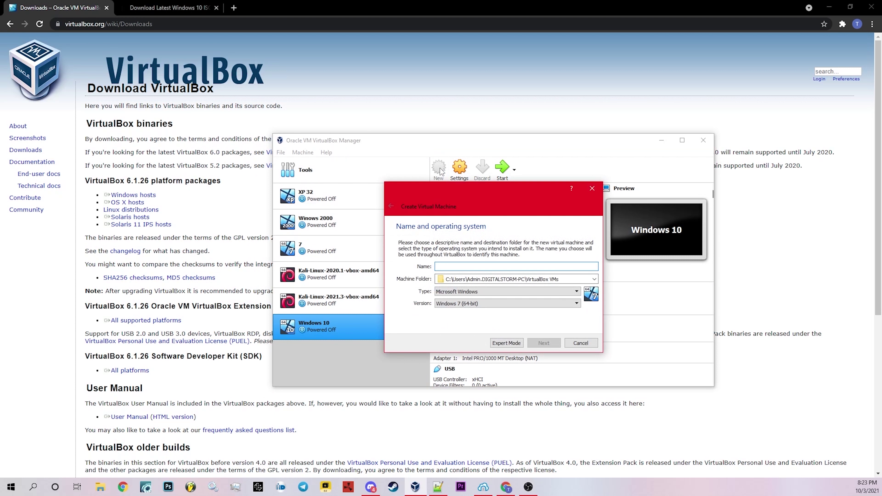
pyautogui.write('w')
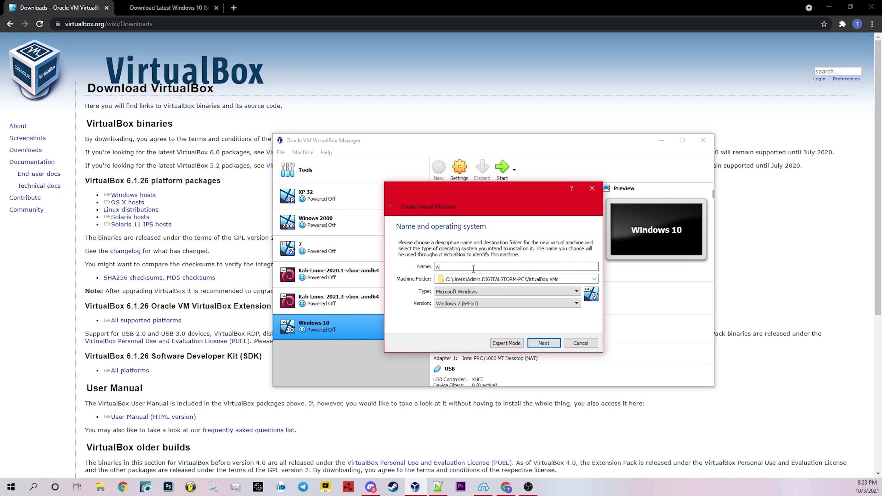
pyautogui.write('indows 10 Pro')
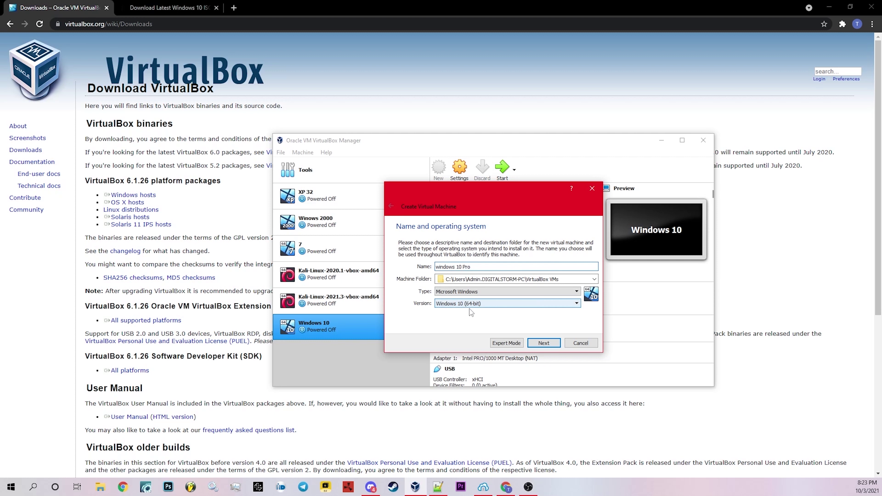
pyautogui.click(545, 306)
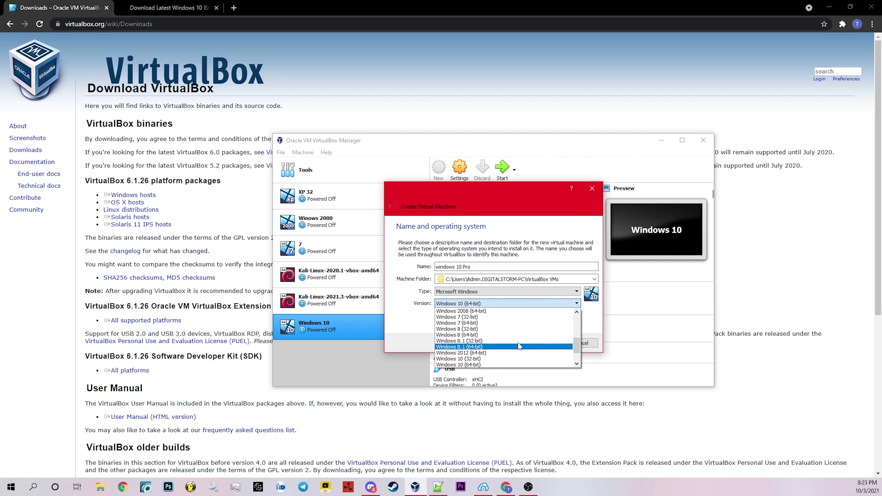
pyautogui.click(467, 364)
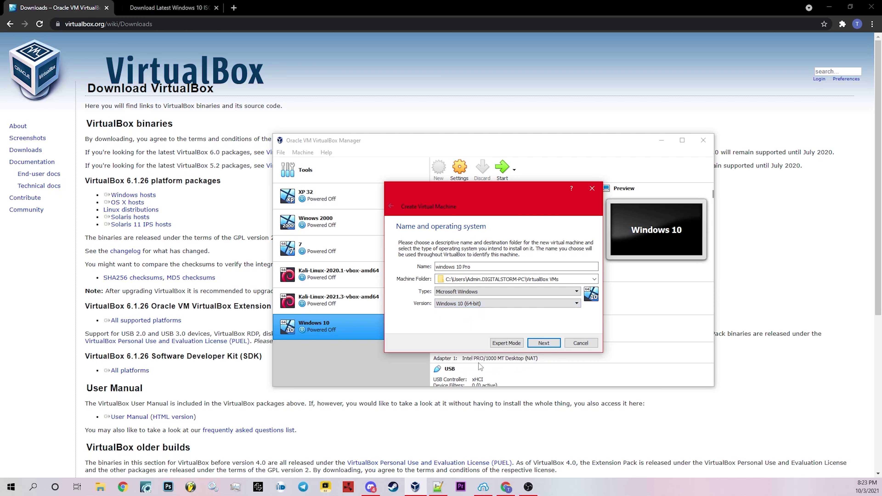
pyautogui.click(546, 345)
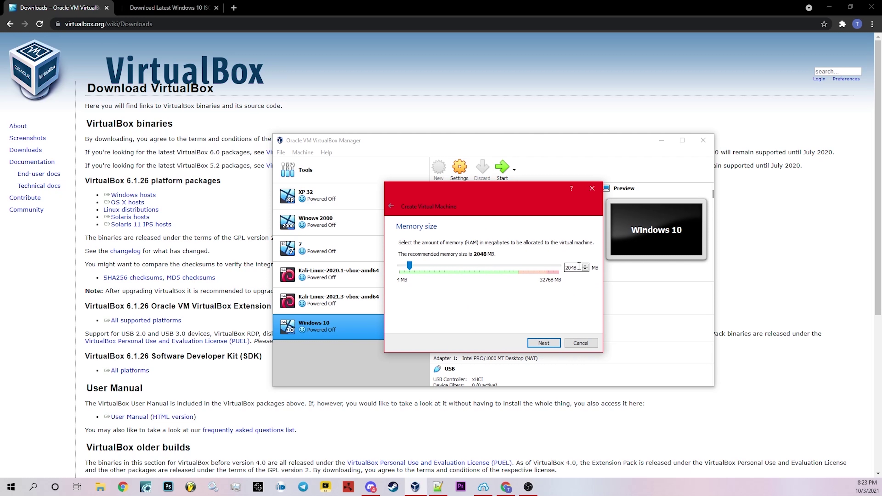
# - Set the new virtual machine's memory size to 4000 MB
pyautogui.moveTo(579, 266); pyautogui.dragTo(553, 271)
pyautogui.write('4000')
pyautogui.click(552, 347)
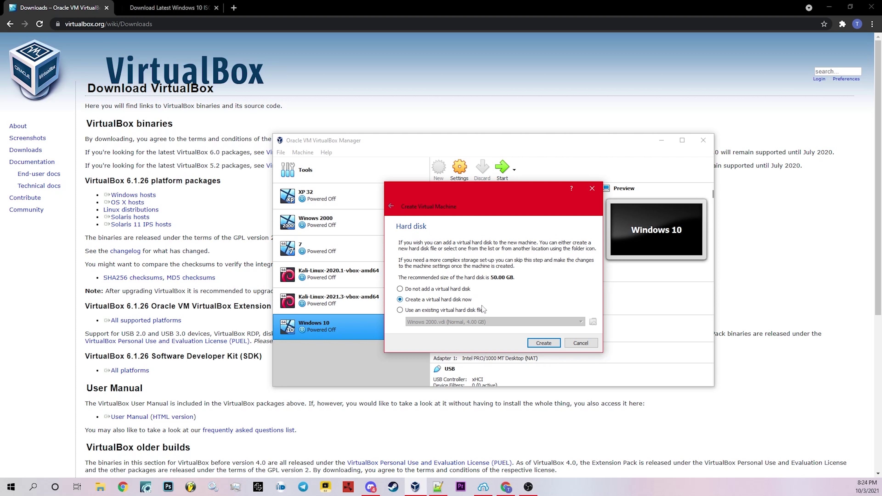
# - Create a dynamically allocated VDI virtual hard disk of 20 GB for the new machine
pyautogui.click(550, 344)
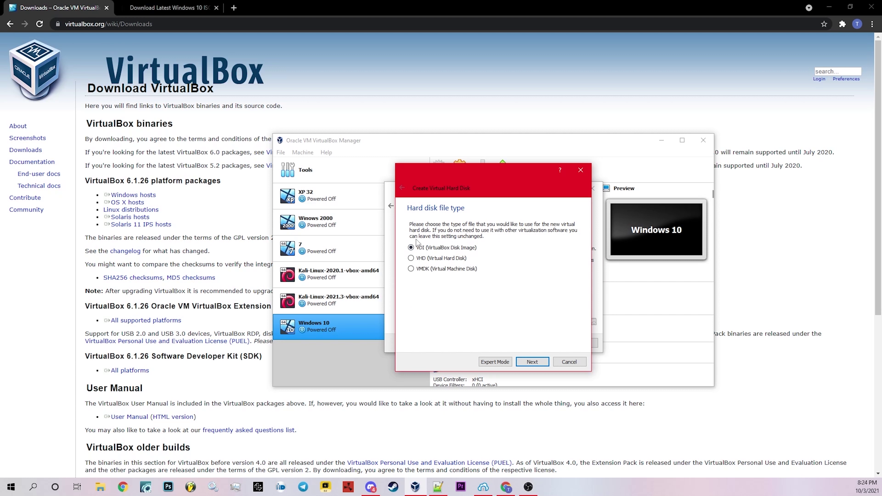
pyautogui.click(531, 362)
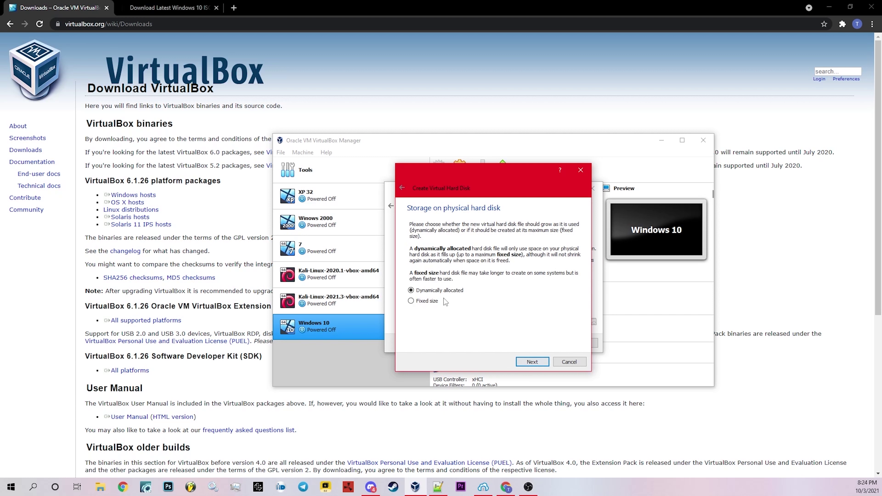
pyautogui.click(534, 362)
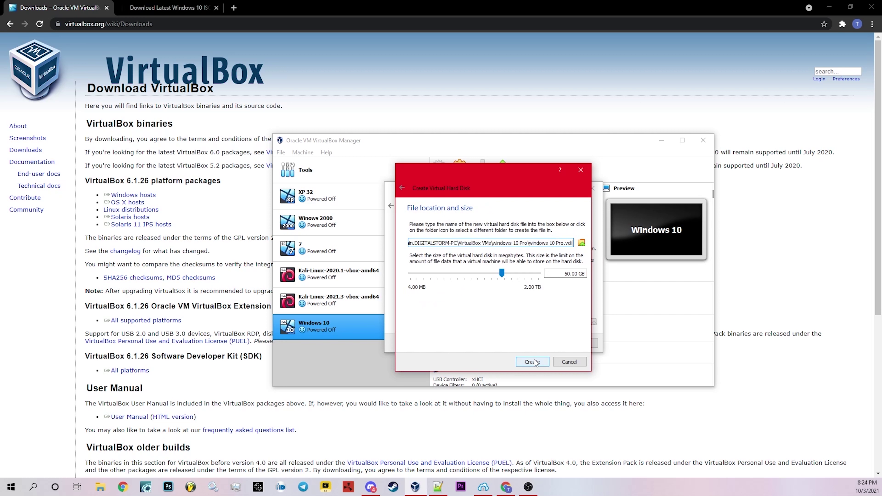
pyautogui.click(560, 274)
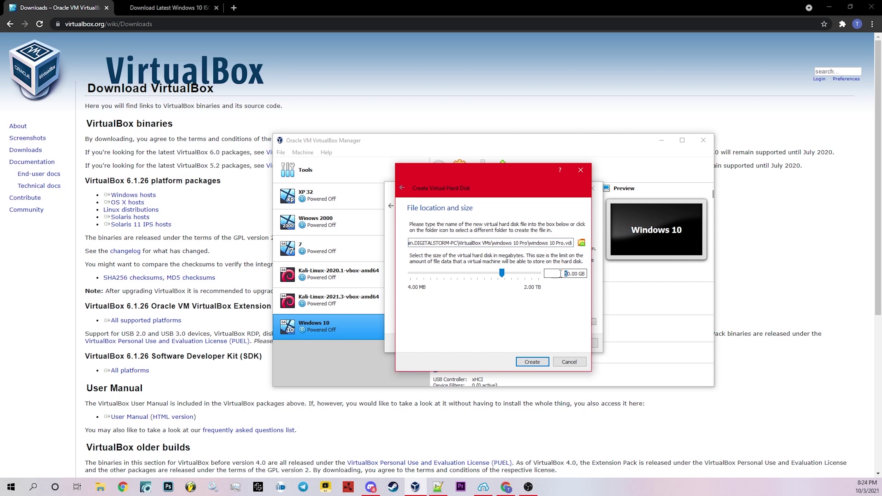
pyautogui.write('2')
pyautogui.click(534, 362)
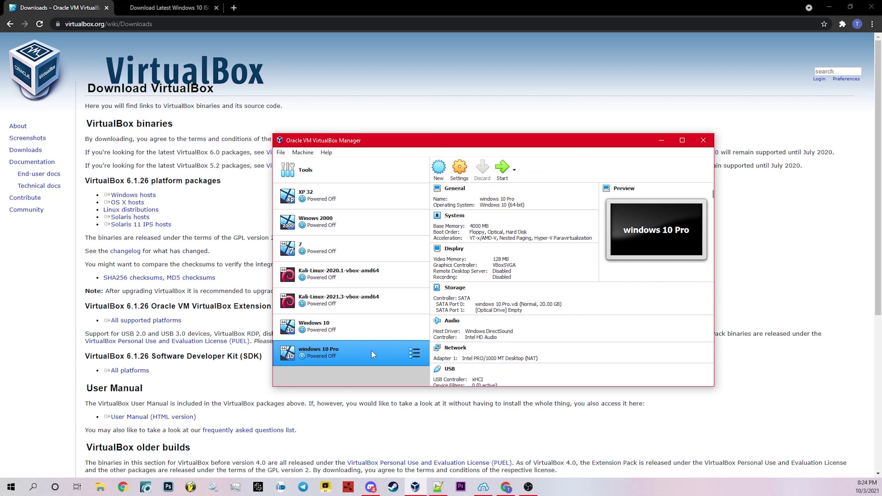
# - Start the windows 10 Pro machine with Win10_21H1_English_x64 (1).iso from Downloads added as its start-up disk
pyautogui.click(505, 169)
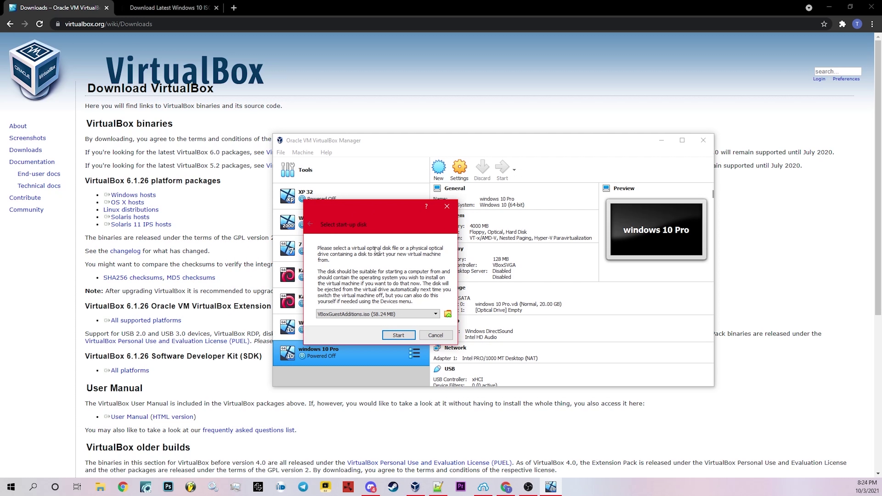
pyautogui.click(356, 316)
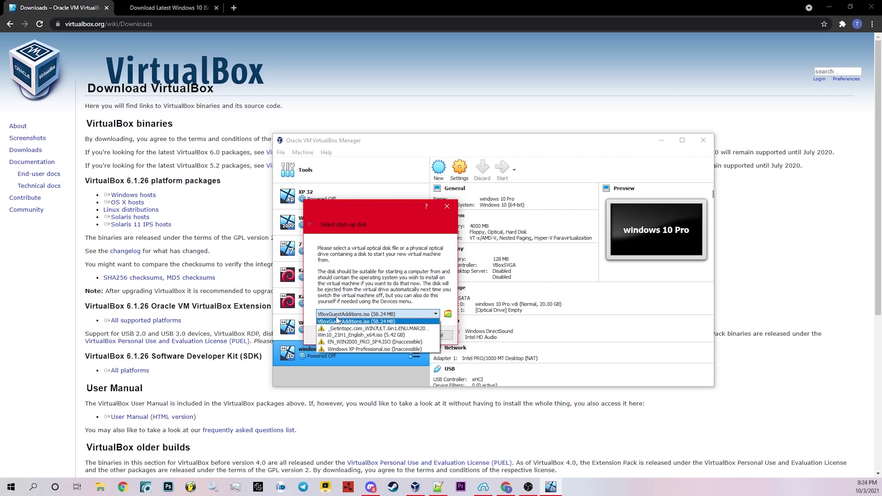
pyautogui.click(340, 322)
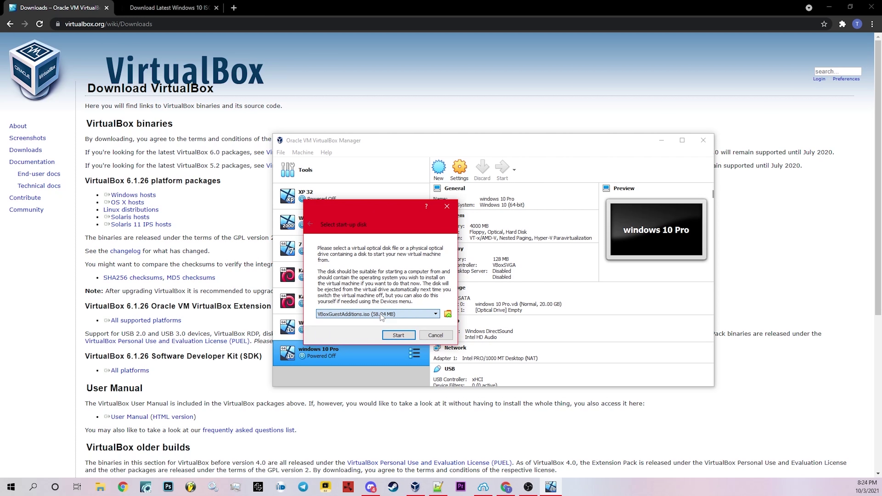
pyautogui.click(448, 314)
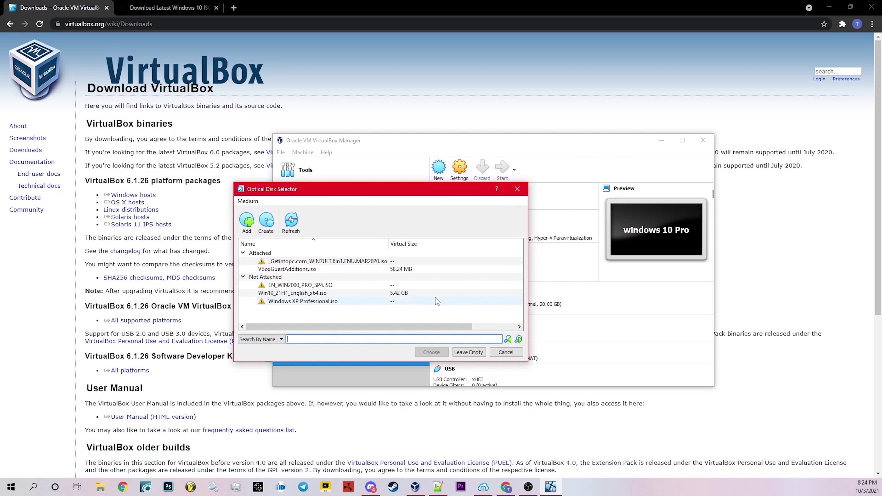
pyautogui.click(247, 218)
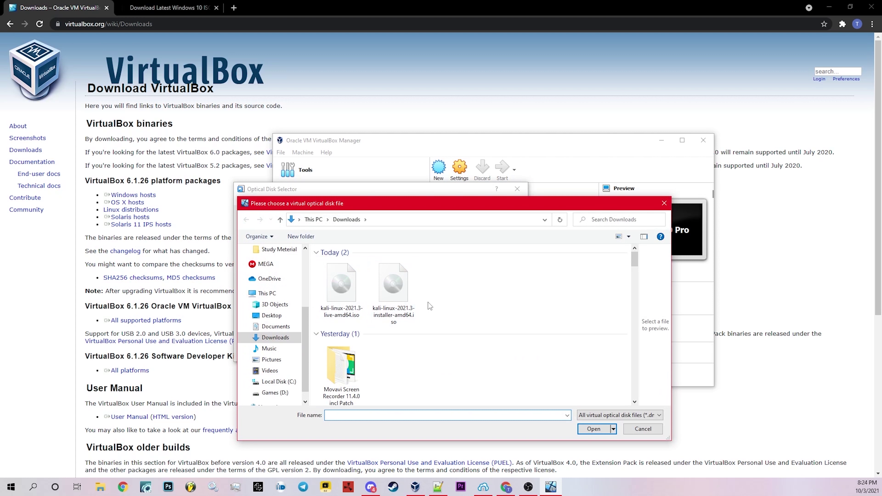
pyautogui.scroll(-3, 428, 302)
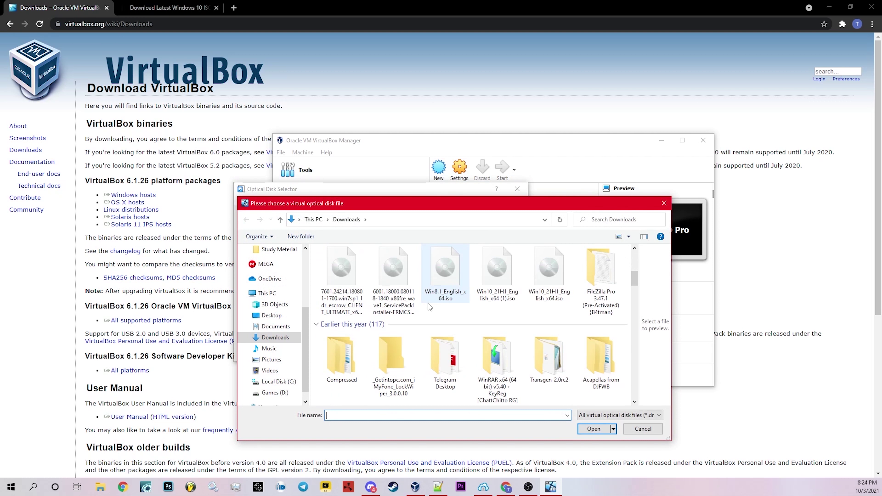
pyautogui.scroll(1, 428, 303)
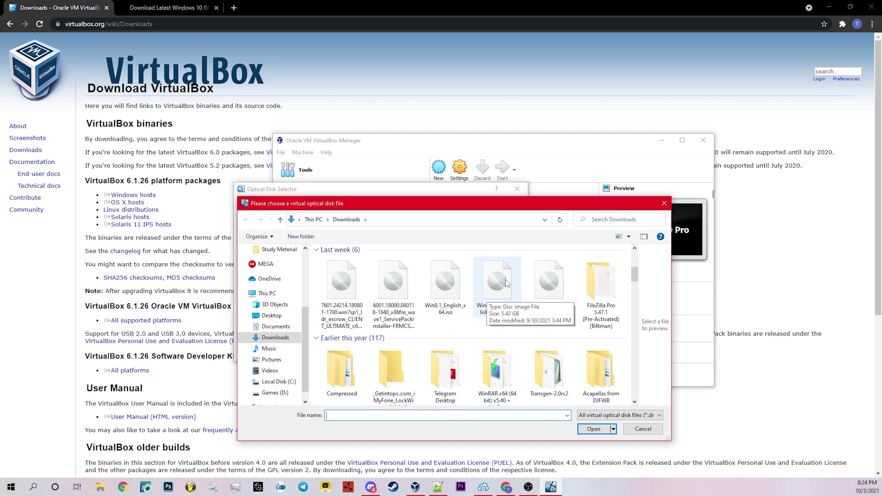
pyautogui.doubleClick(503, 279)
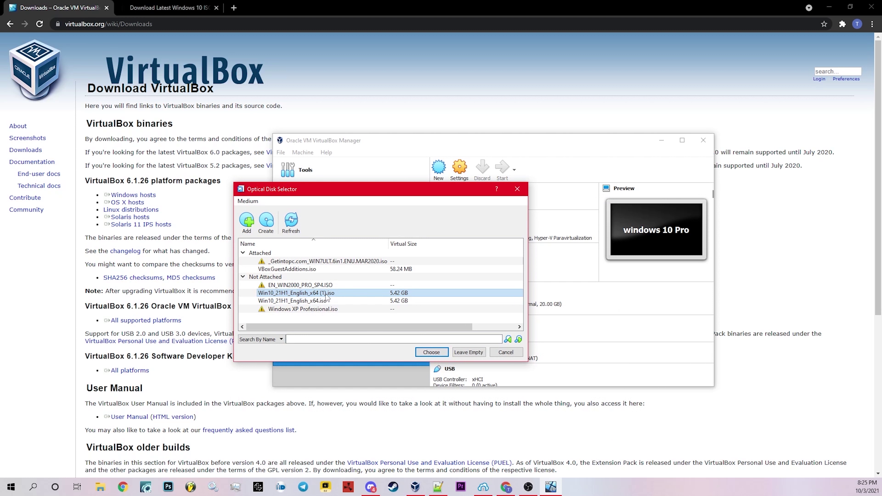
pyautogui.click(431, 352)
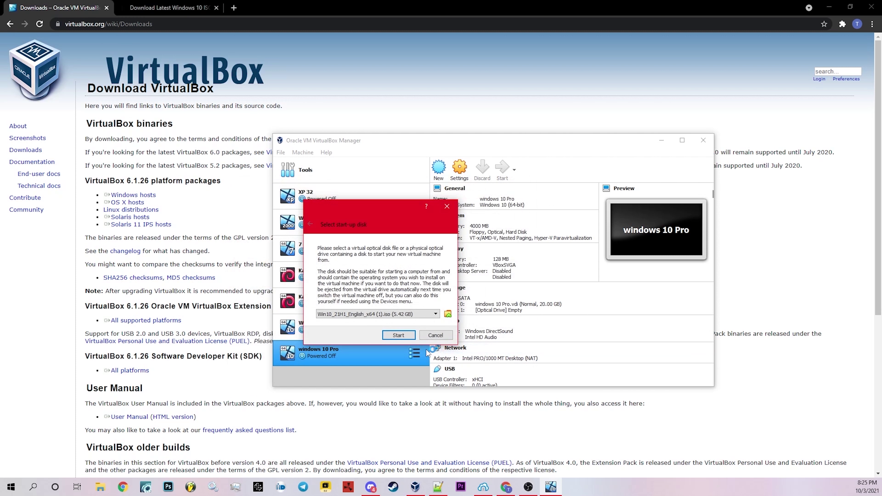
pyautogui.click(403, 333)
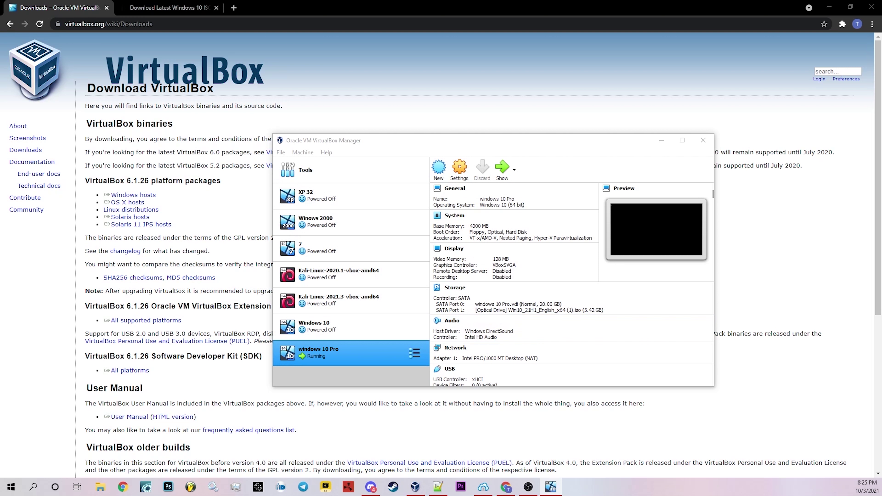
# - Arrange the running machine's window and the VirtualBox Manager window apart on the desktop
pyautogui.doubleClick(348, 352)
pyautogui.moveTo(100, 171); pyautogui.dragTo(499, 60)
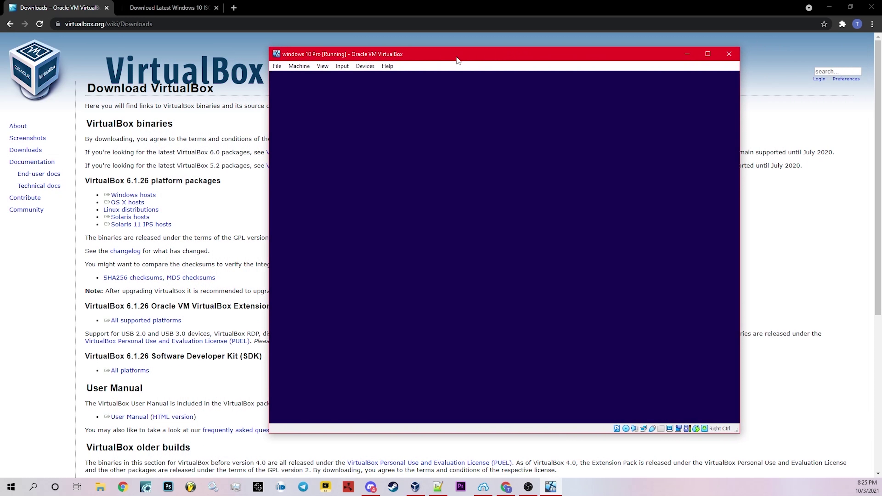
pyautogui.moveTo(456, 52); pyautogui.dragTo(567, 66)
pyautogui.moveTo(343, 140); pyautogui.dragTo(169, 112)
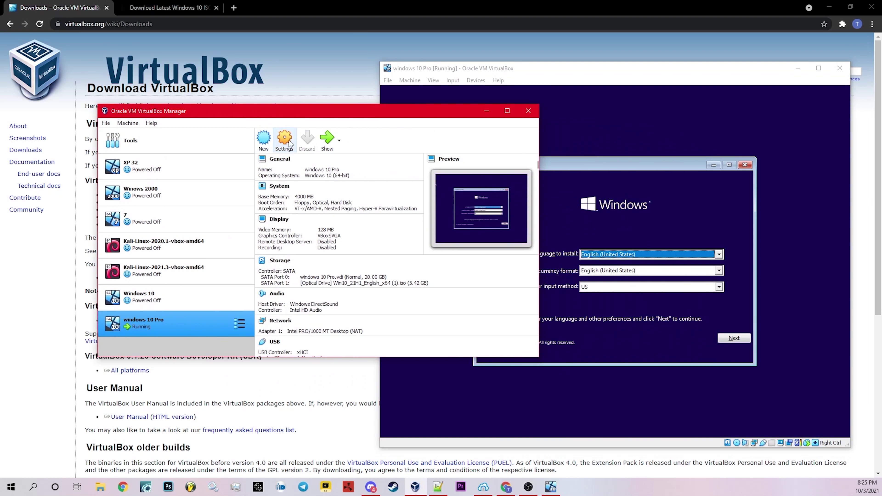
# - Accept the English (United States) language and US keyboard in Windows Setup and begin the installation
pyautogui.click(649, 99)
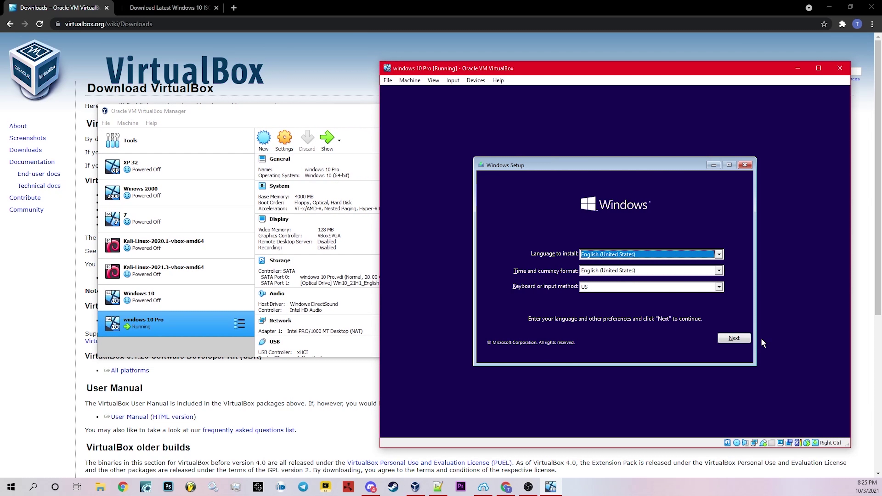
pyautogui.click(729, 338)
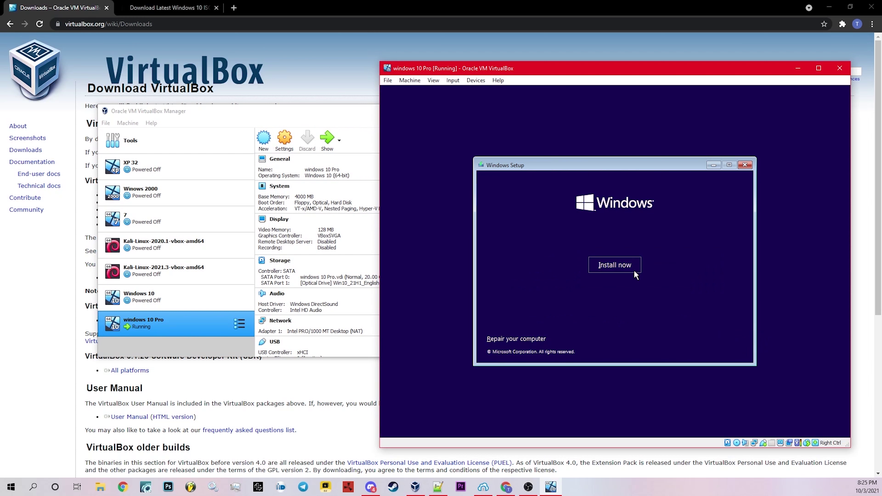
pyautogui.click(609, 265)
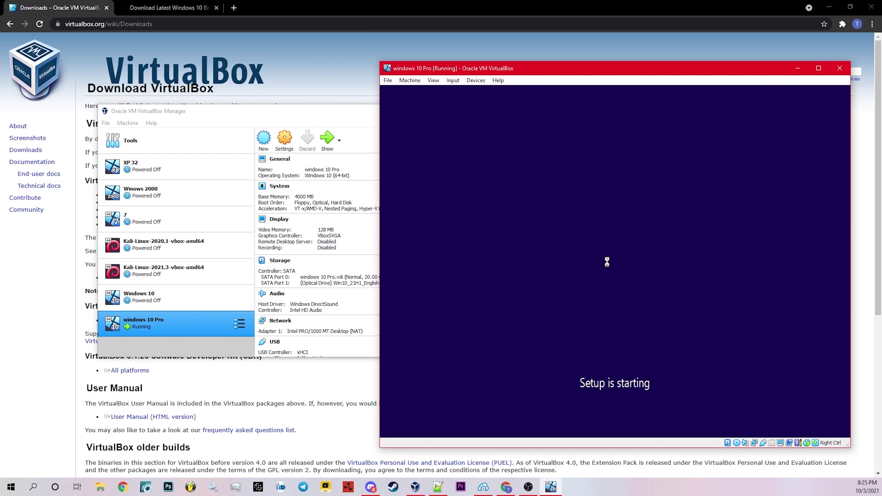
# - Continue Windows Setup without a product key and choose Windows 10 Pro as the operating system to install
pyautogui.moveTo(597, 65); pyautogui.dragTo(476, 56)
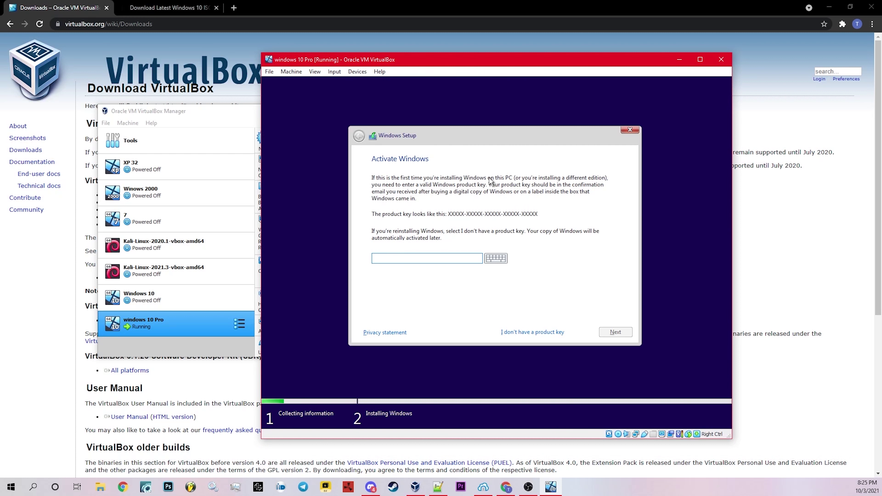
pyautogui.click(533, 333)
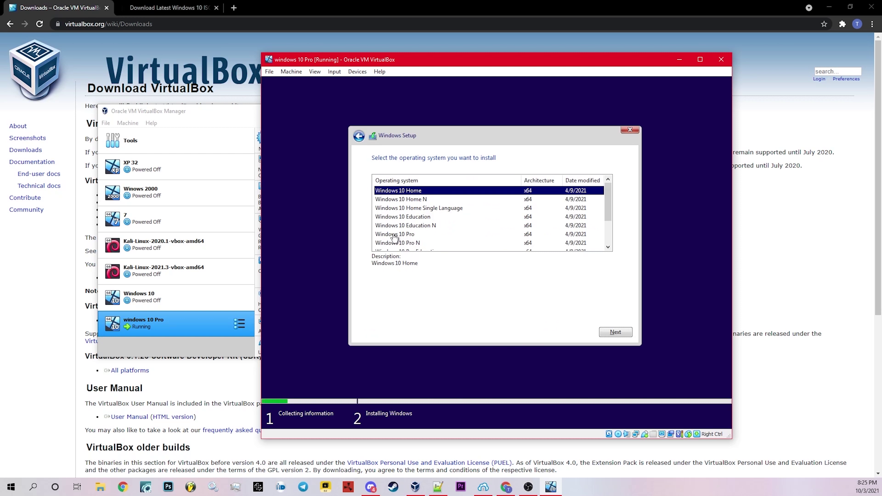
pyautogui.click(414, 235)
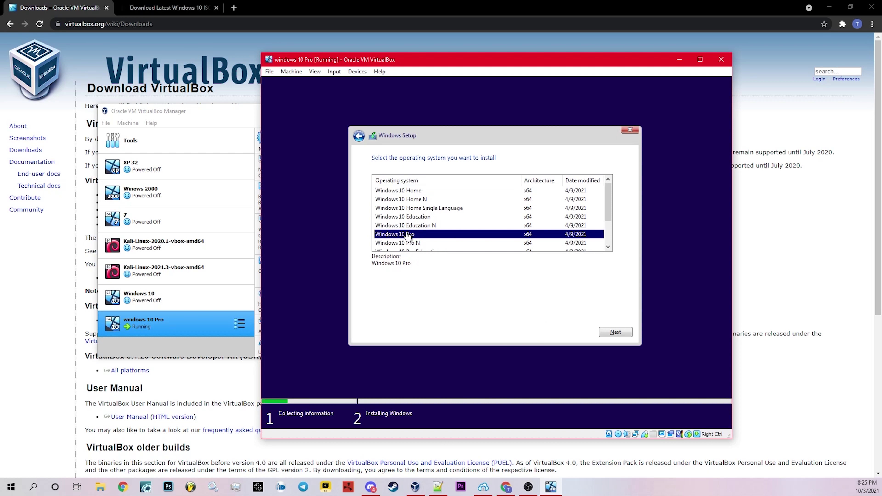
pyautogui.click(613, 333)
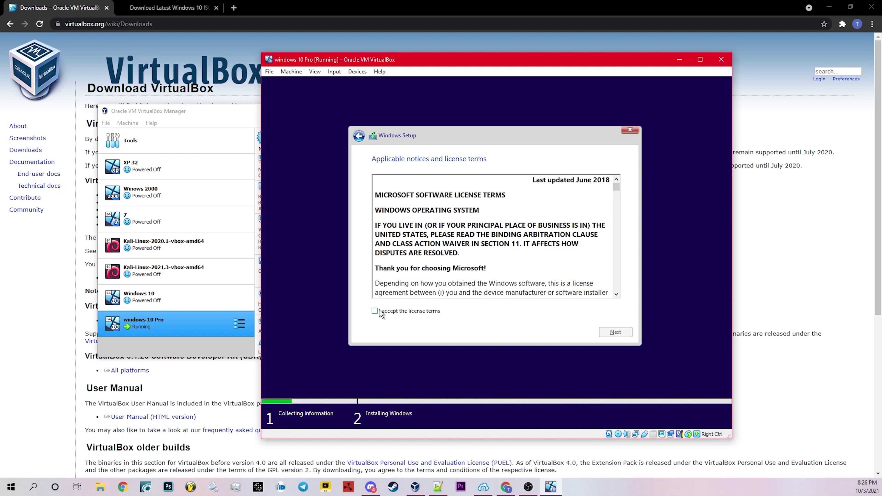
# - Accept the license terms and install Windows on the 20.0 GB Drive 0 Unallocated Space
pyautogui.click(380, 310)
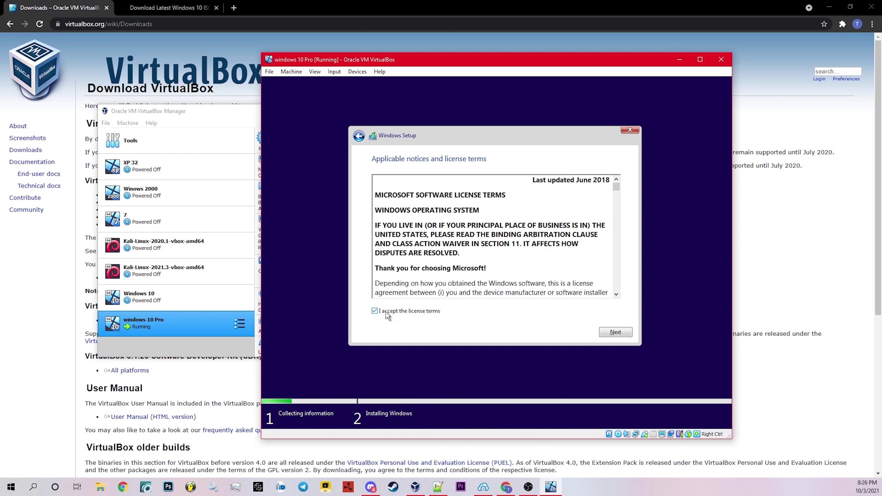
pyautogui.click(615, 332)
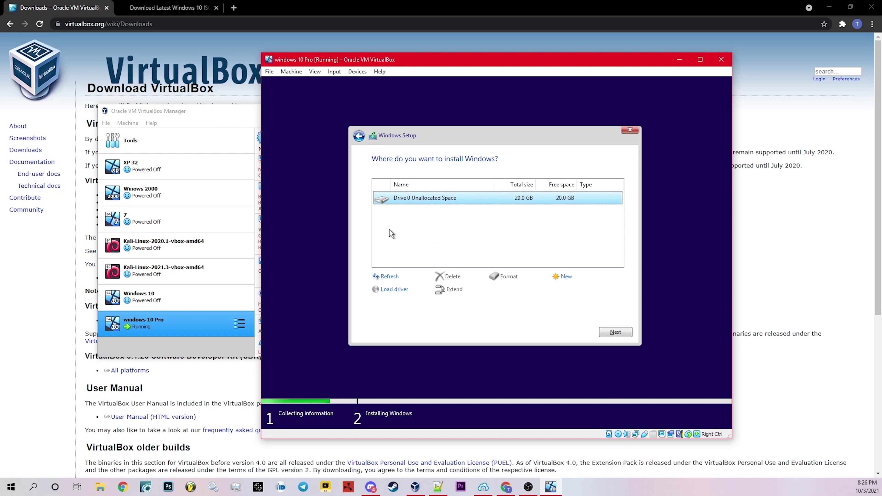
pyautogui.click(614, 332)
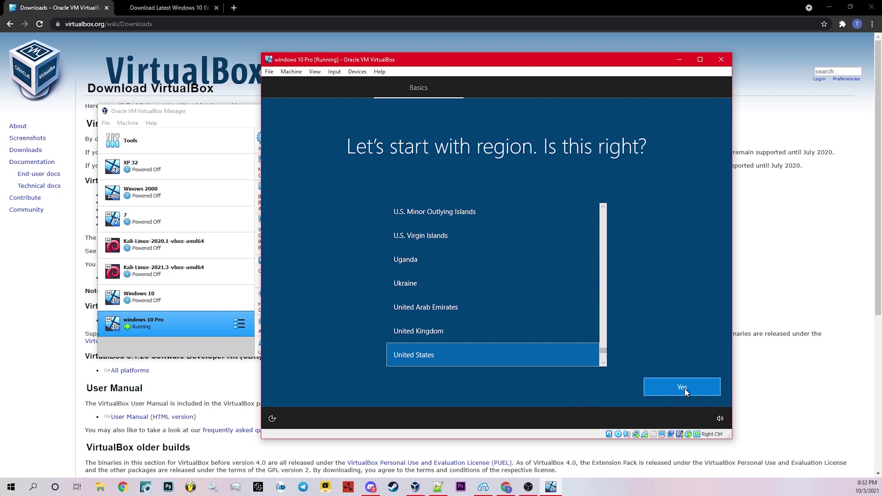
# - Confirm the United States region and US keyboard layout, and skip adding a second layout
pyautogui.click(683, 388)
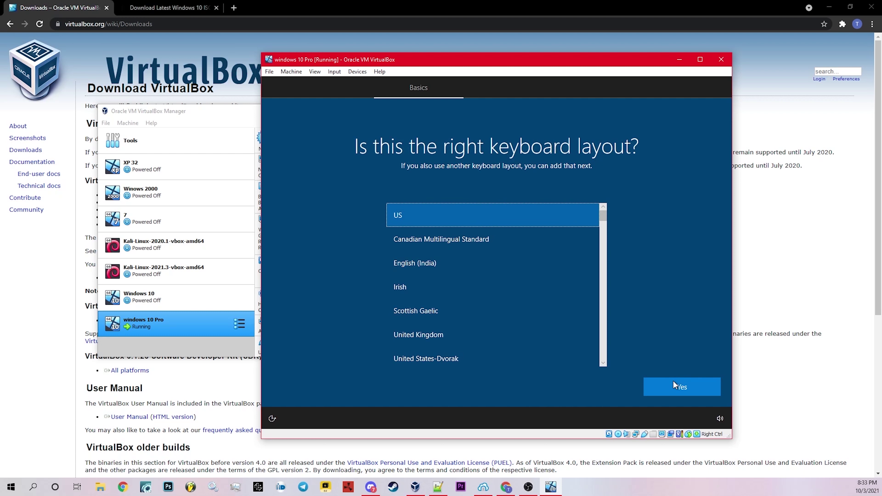
pyautogui.click(674, 382)
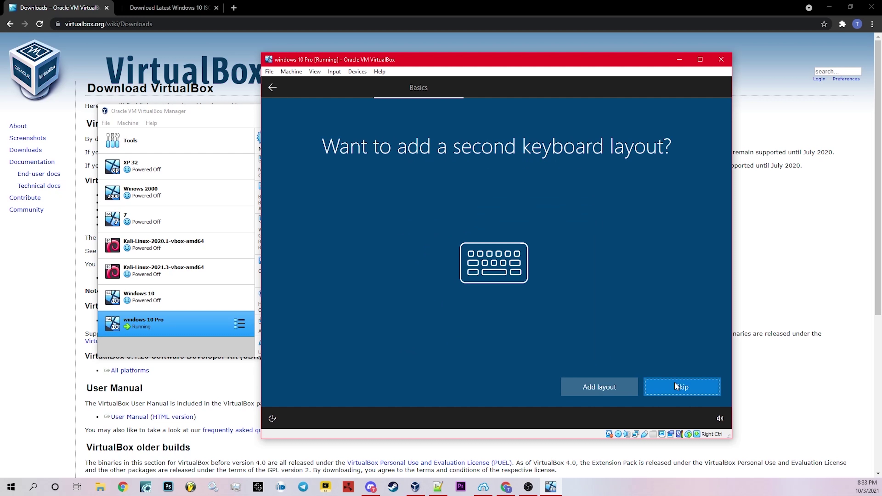
pyautogui.click(675, 385)
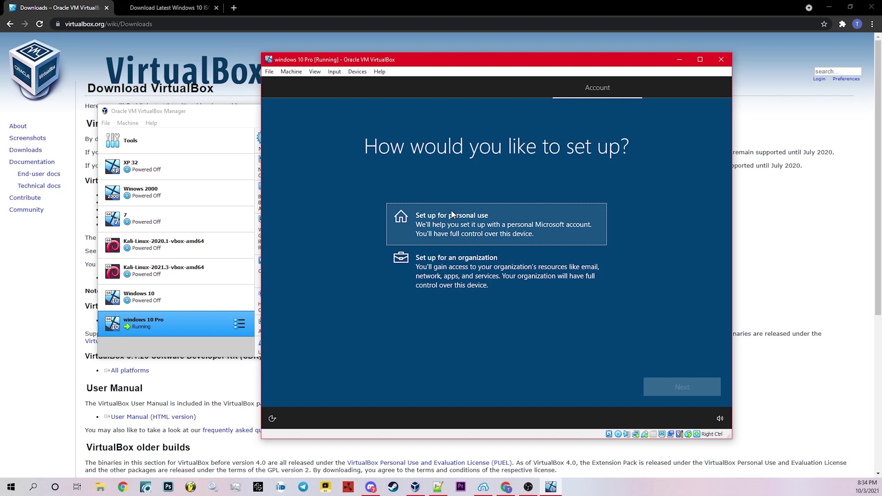
# - Set up Windows for personal use with an offline account and the limited experience
pyautogui.click(444, 215)
pyautogui.click(670, 391)
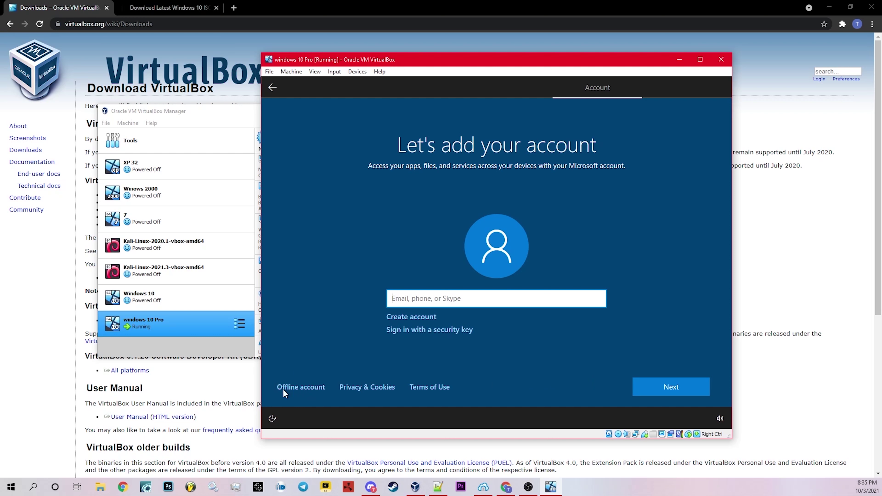
pyautogui.click(294, 387)
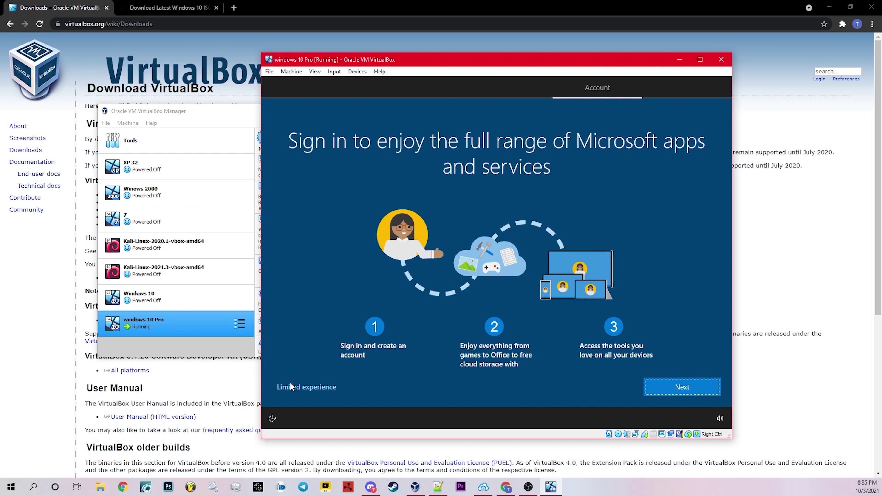
pyautogui.click(310, 385)
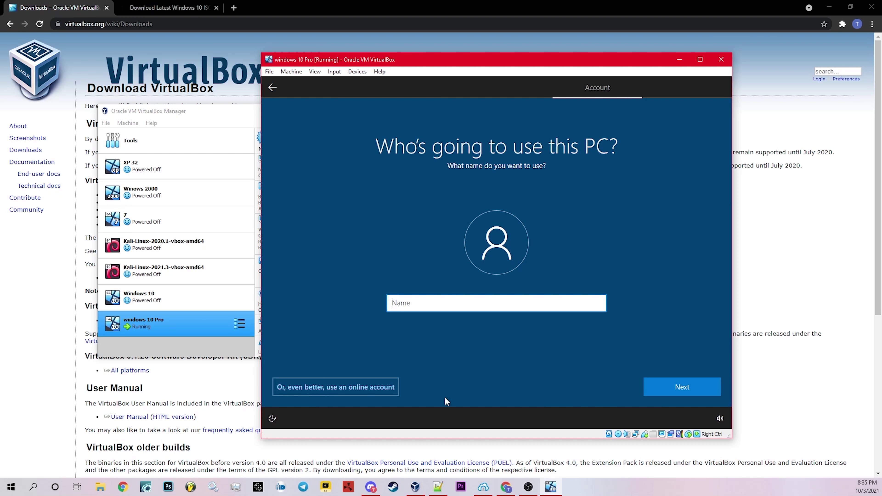
# - Name the PC's user test and continue with the password left blank
pyautogui.click(653, 384)
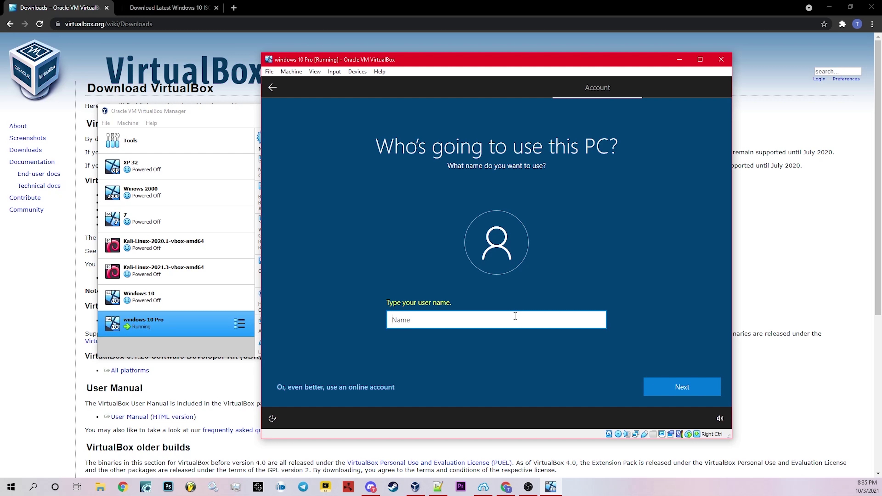
pyautogui.write('test')
pyautogui.click(688, 383)
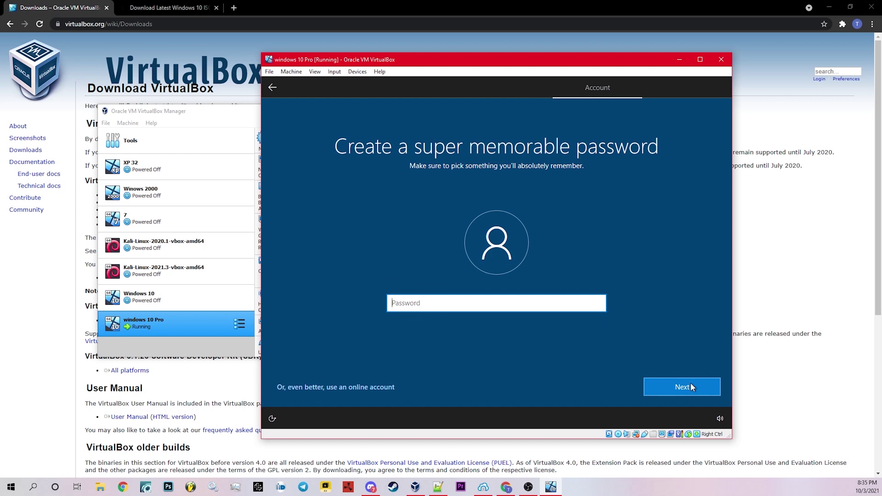
pyautogui.click(690, 383)
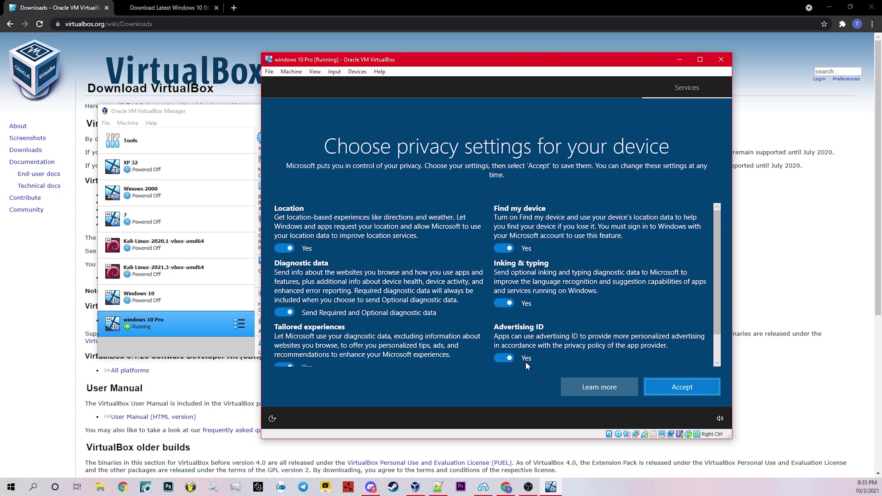
# - Turn off all six privacy settings, reducing diagnostic data to required only, accept them and decline Cortana for now
pyautogui.scroll(-1, 504, 349)
pyautogui.scroll(1, 505, 349)
pyautogui.click(504, 248)
pyautogui.click(503, 303)
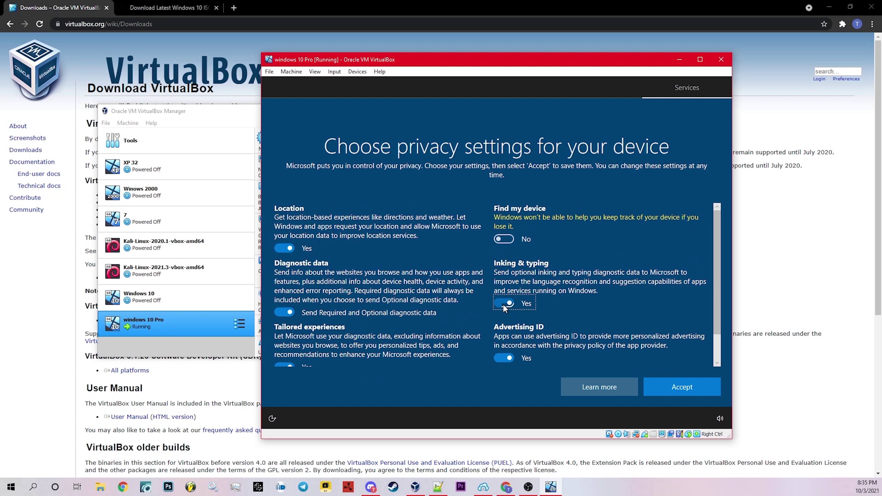
pyautogui.click(507, 359)
pyautogui.click(284, 248)
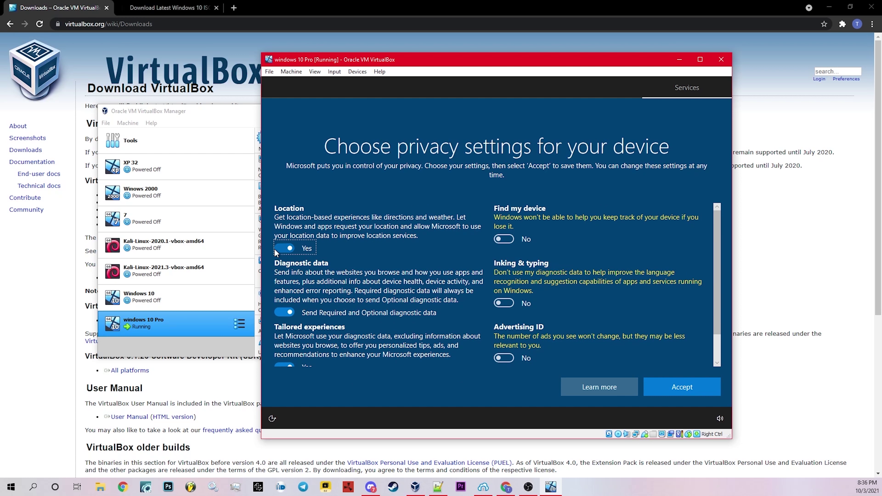
pyautogui.click(284, 303)
pyautogui.click(286, 357)
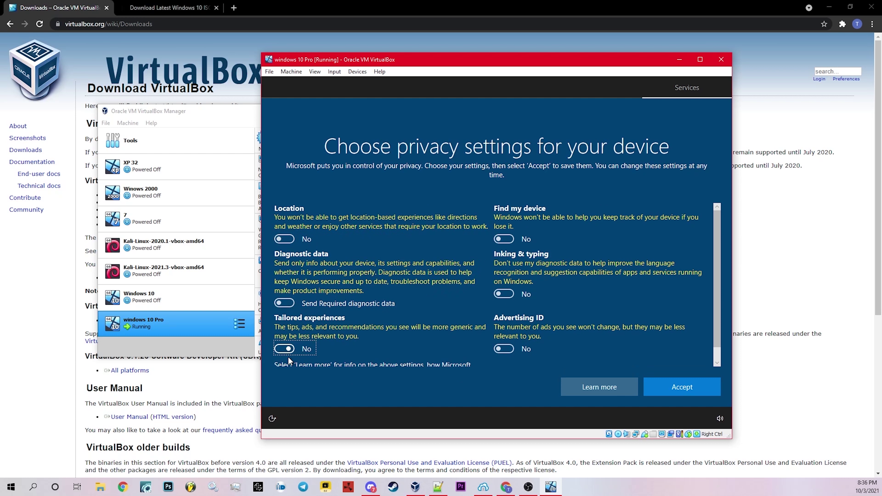
pyautogui.scroll(-1, 289, 360)
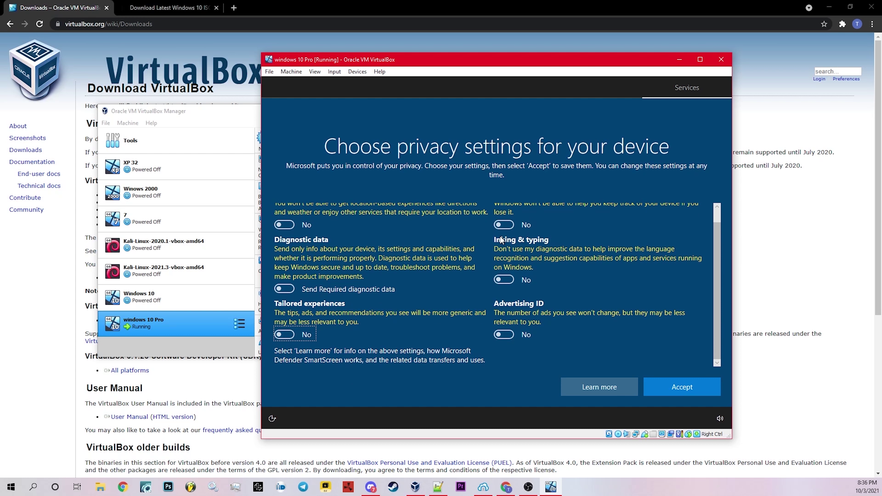
pyautogui.click(686, 389)
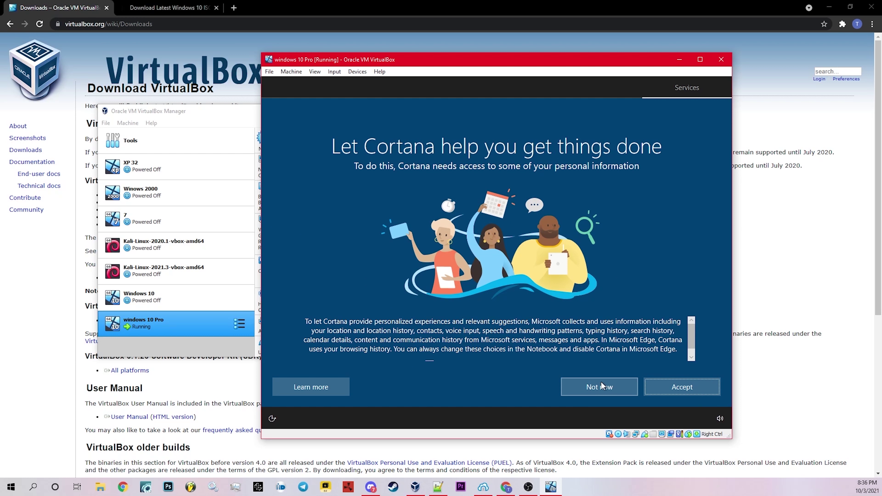
pyautogui.click(603, 389)
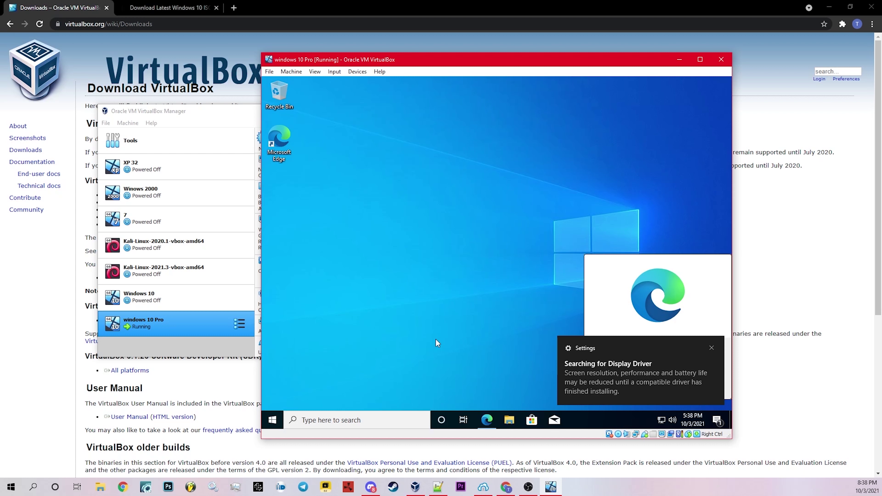
# - Dismiss the notifications on the new Windows desktop and power off the virtual machine
pyautogui.click(710, 348)
pyautogui.click(659, 388)
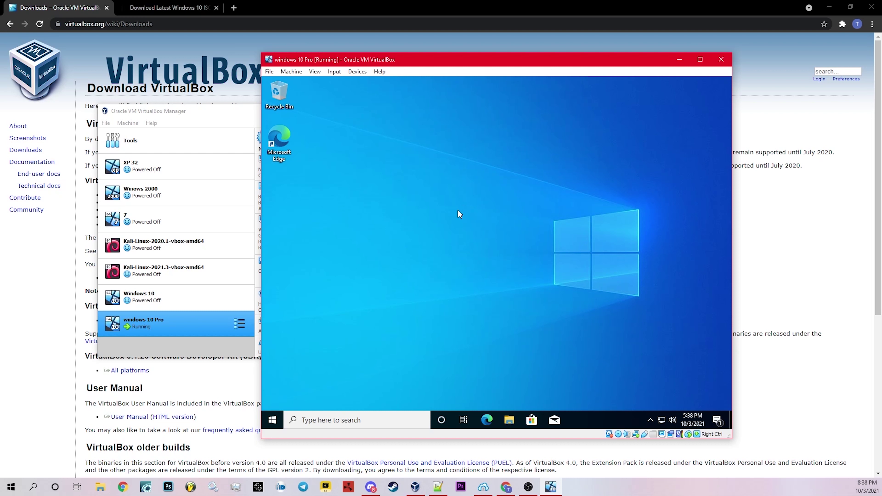
pyautogui.click(722, 59)
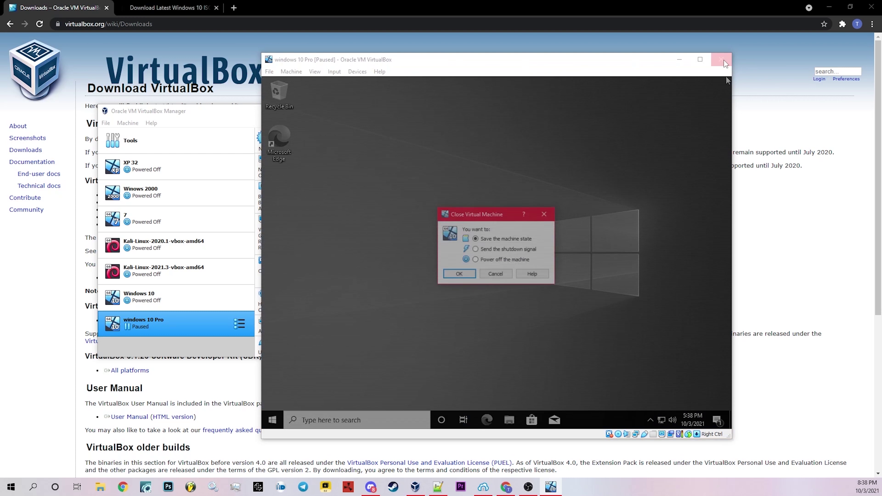
pyautogui.click(475, 260)
pyautogui.click(466, 273)
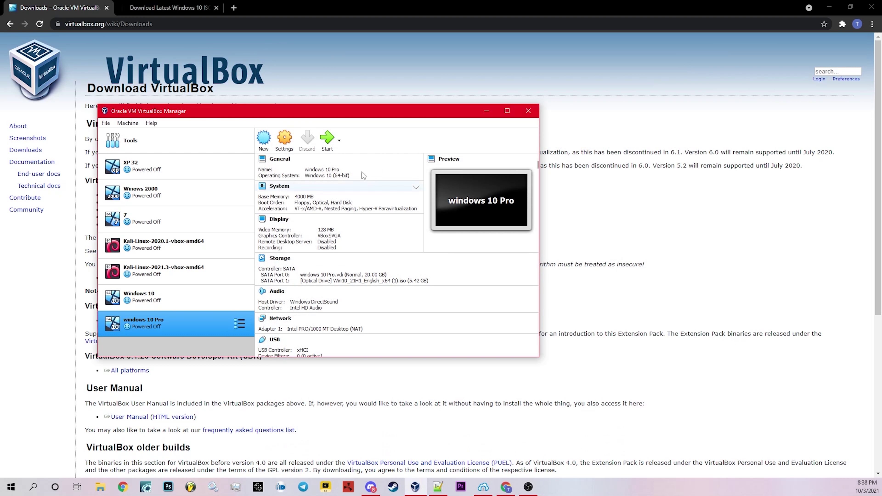
# - Set both Shared Clipboard and Drag'n'Drop to Bidirectional in the windows 10 Pro machine's settings and save them
pyautogui.click(284, 141)
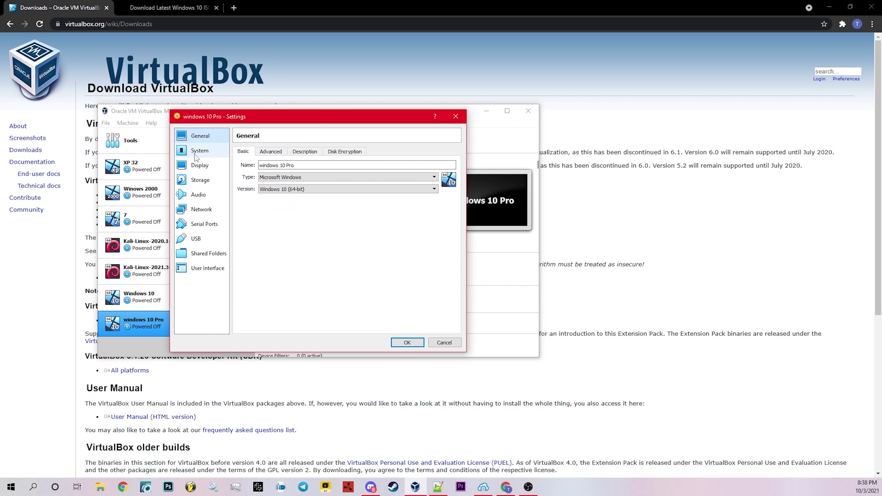
pyautogui.click(207, 154)
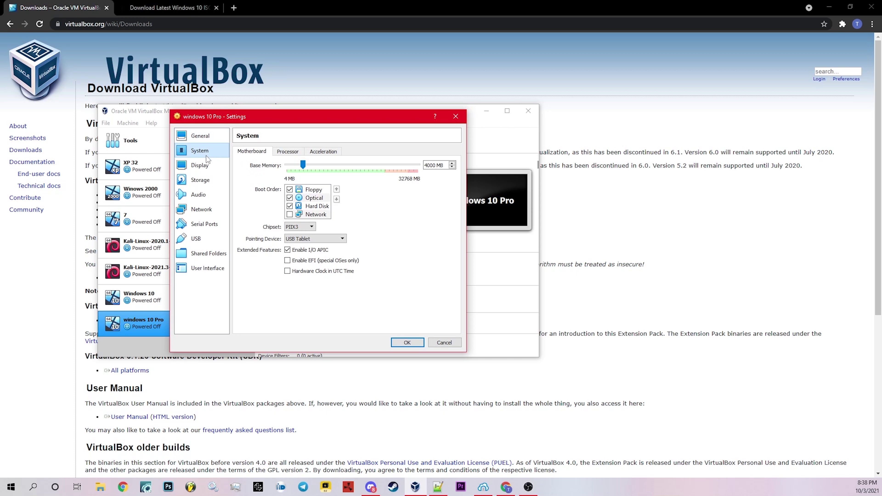
pyautogui.click(205, 183)
pyautogui.click(204, 166)
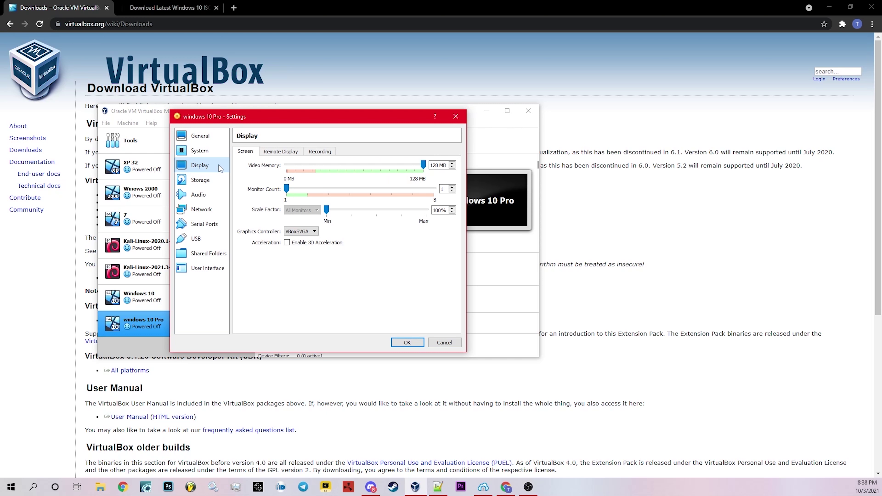
pyautogui.click(213, 137)
pyautogui.click(270, 153)
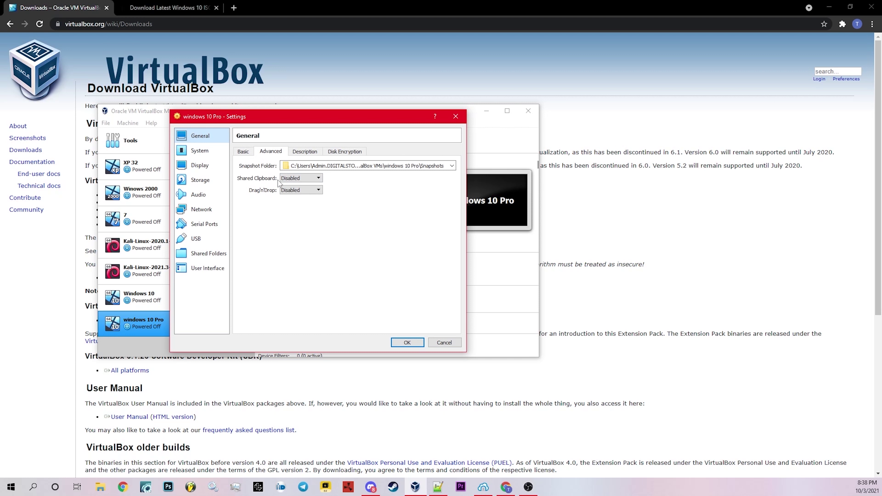
pyautogui.click(290, 178)
pyautogui.click(294, 203)
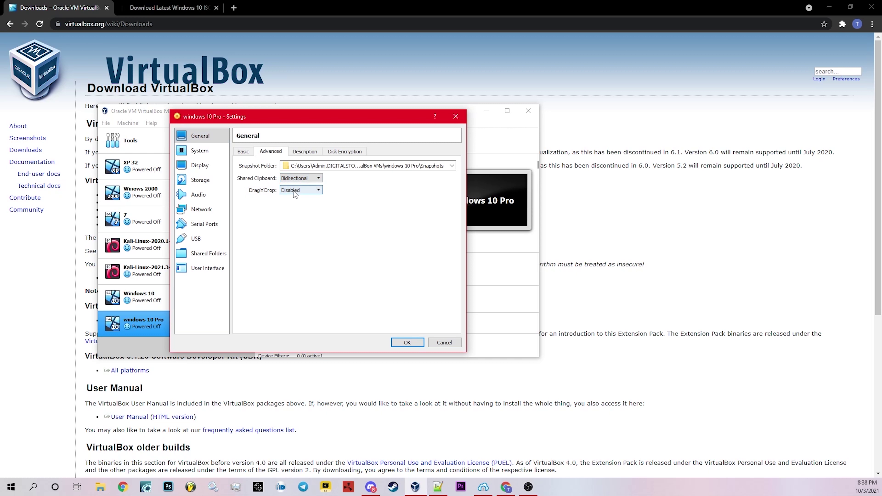
pyautogui.click(299, 190)
pyautogui.click(293, 216)
pyautogui.click(396, 341)
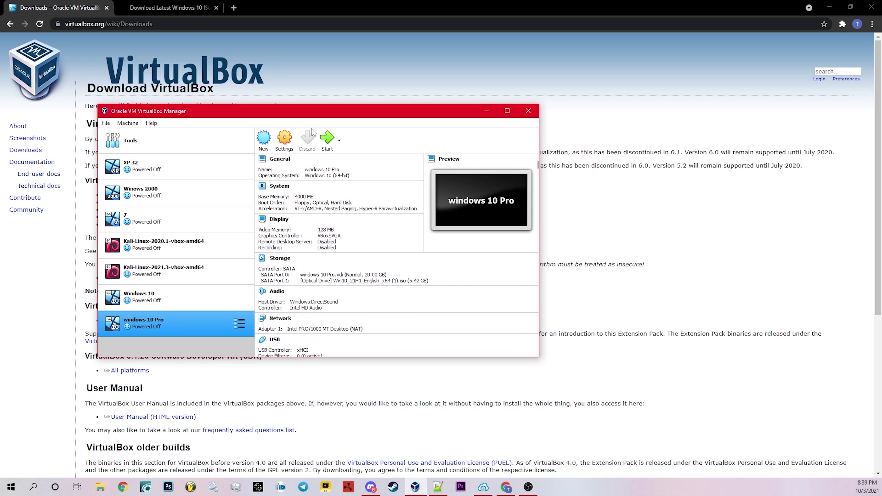
# - Start the windows 10 Pro machine again and boot it into its installed Windows desktop
pyautogui.click(327, 138)
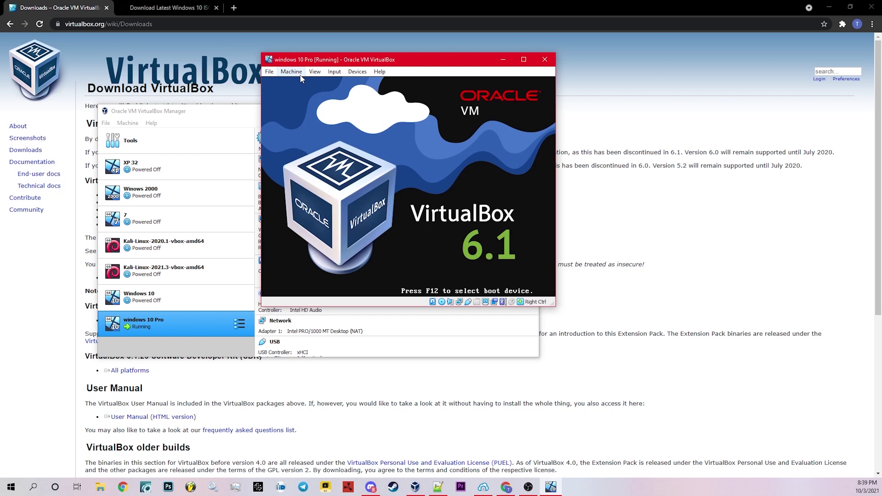
pyautogui.click(294, 73)
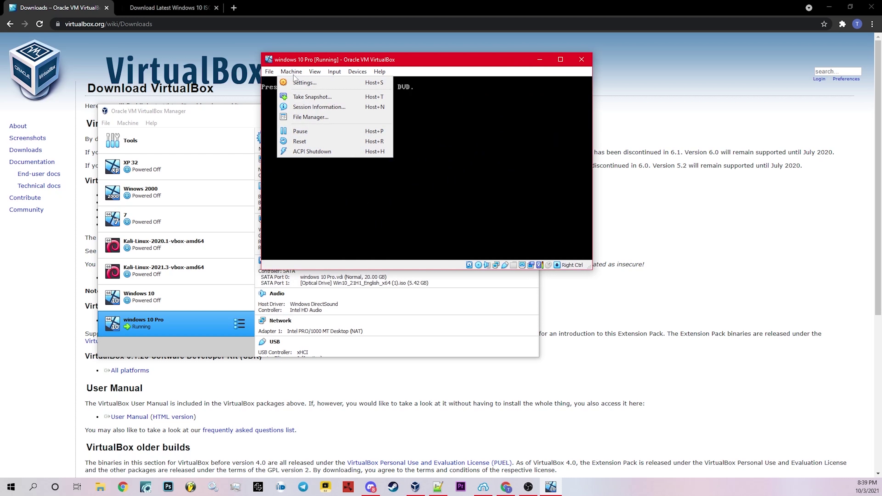
pyautogui.click(312, 61)
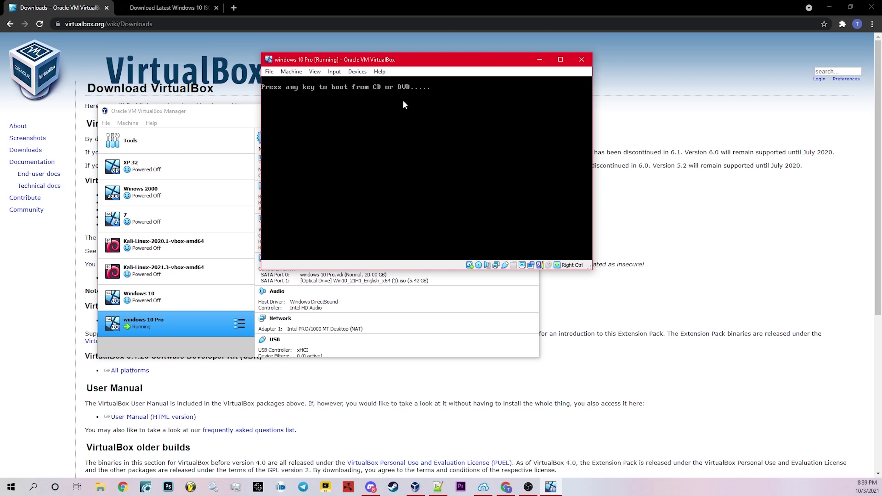
pyautogui.press('Return')
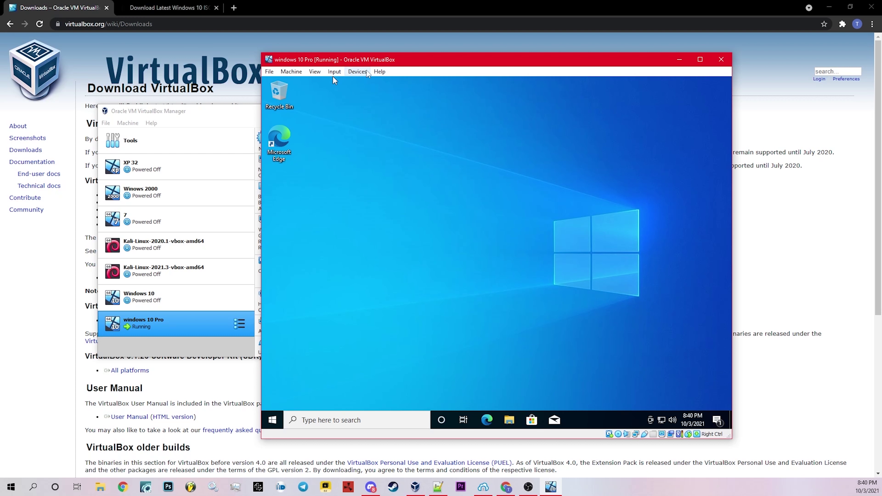
# - Insert the Guest Additions CD image into the running windows 10 Pro machine and open that CD drive in the guest's File Explorer
pyautogui.click(358, 71)
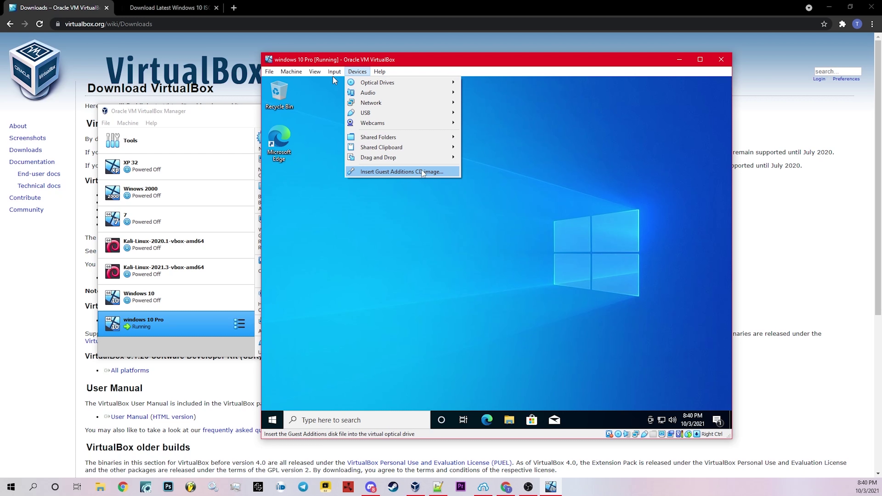
pyautogui.click(377, 173)
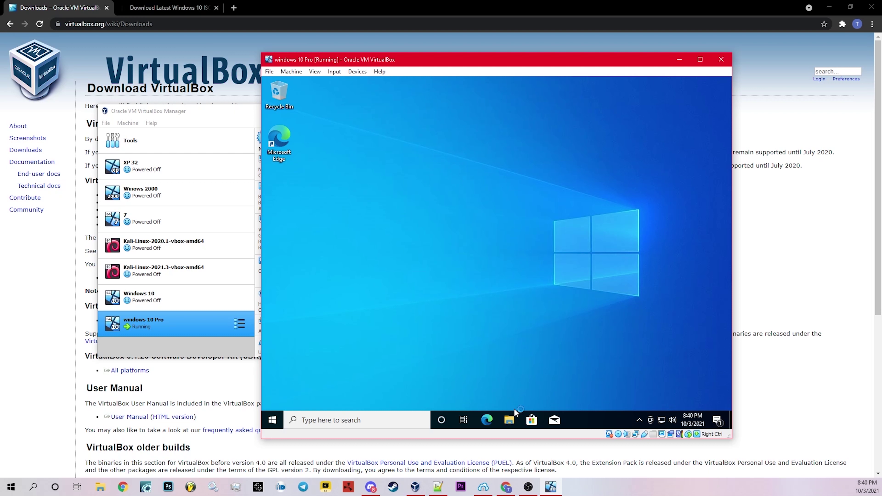
pyautogui.click(509, 420)
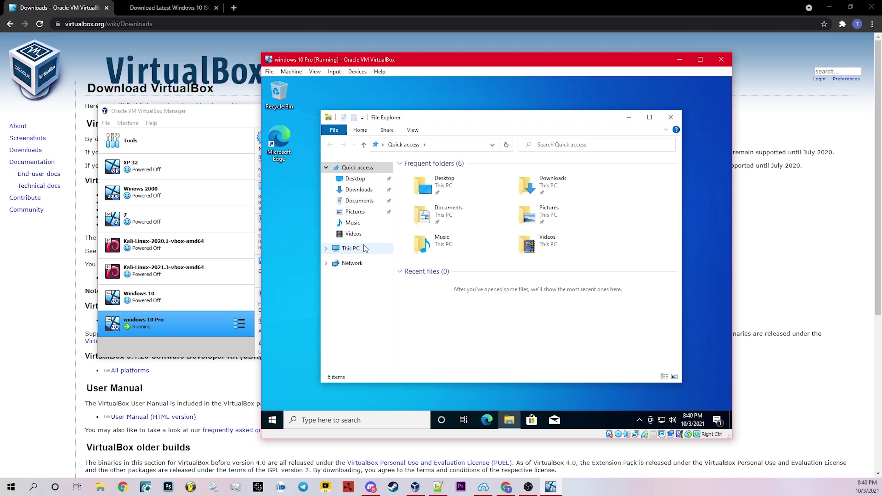
pyautogui.click(348, 253)
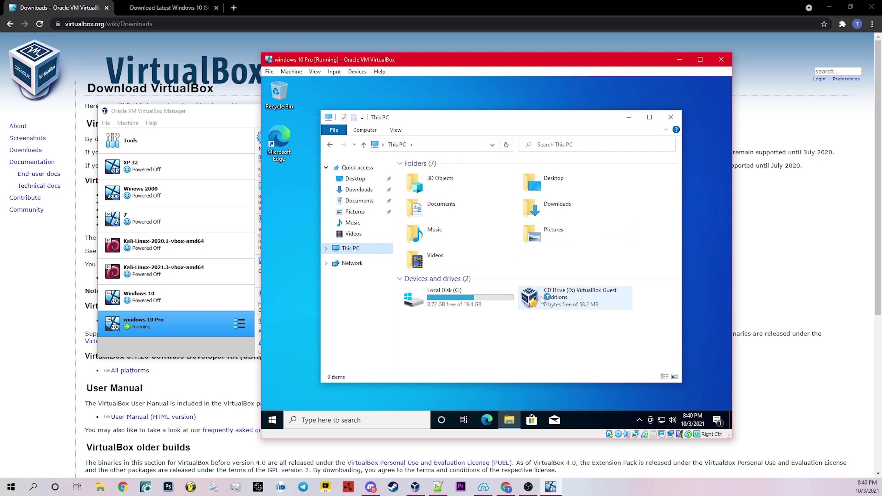
pyautogui.doubleClick(542, 299)
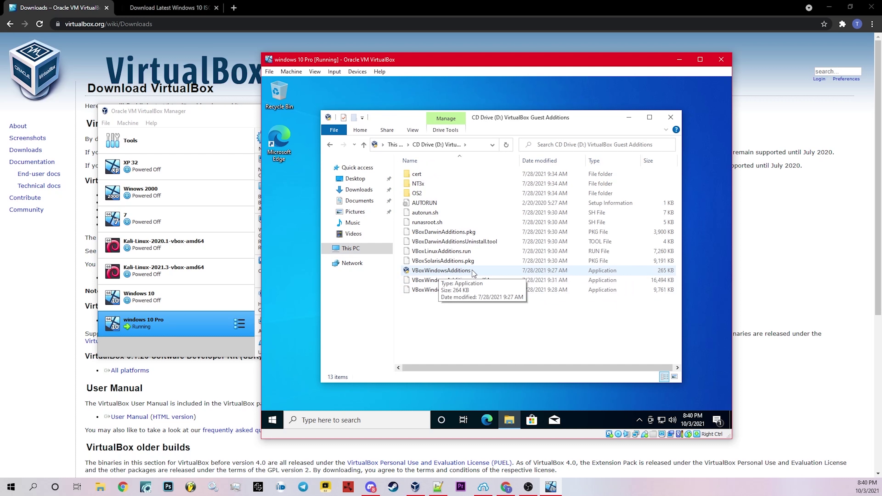
# - Install Guest Additions with VBoxWindowsAdditions, keeping the default folder and components, allowing the Oracle device software, and reboot the guest immediately
pyautogui.doubleClick(437, 272)
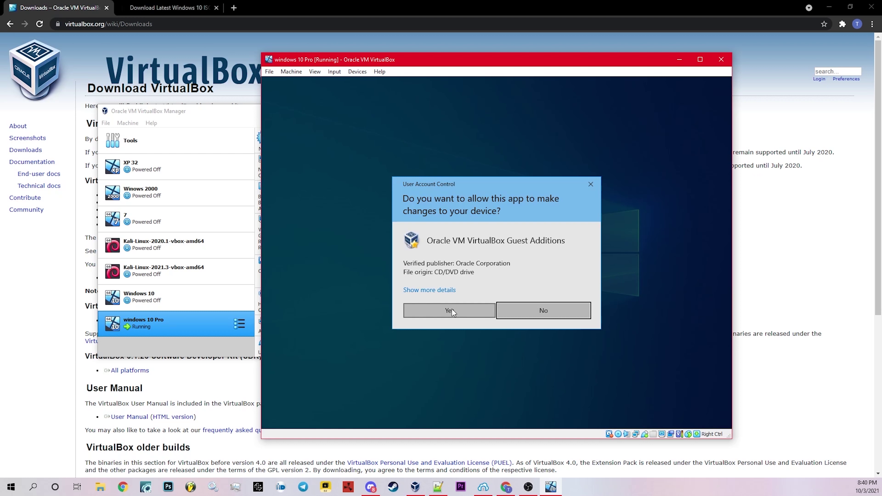
pyautogui.click(449, 310)
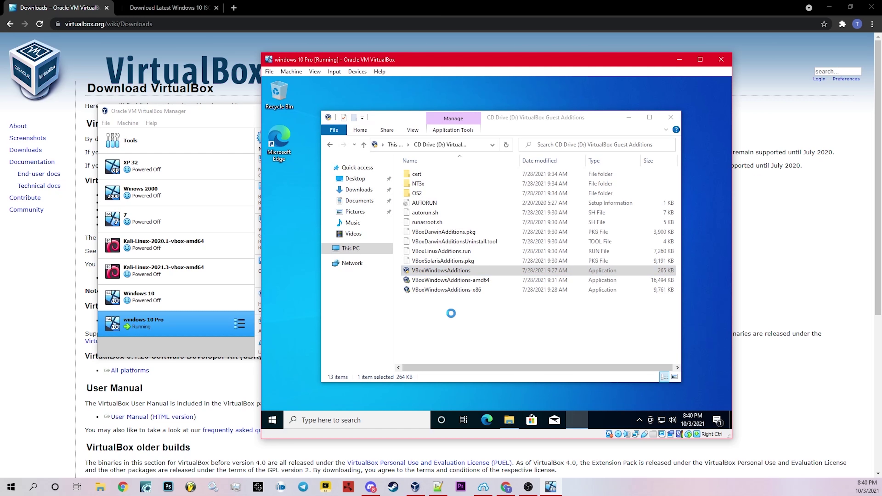
pyautogui.click(547, 321)
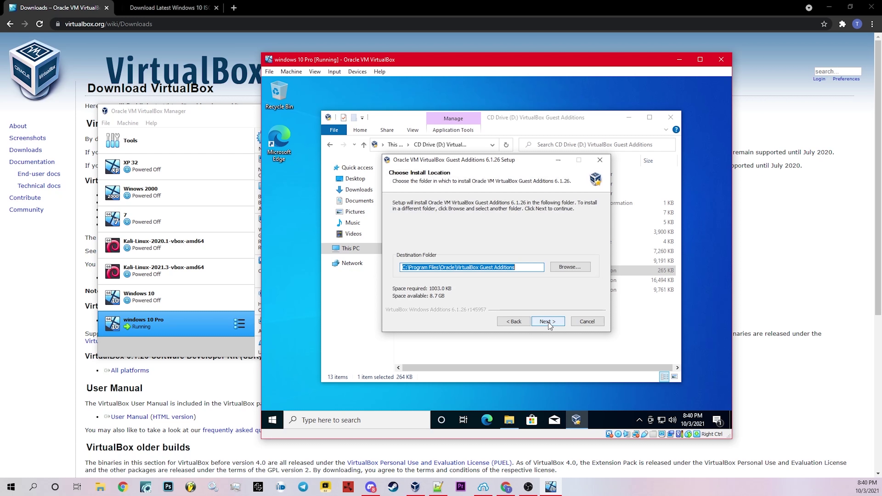
pyautogui.click(548, 321)
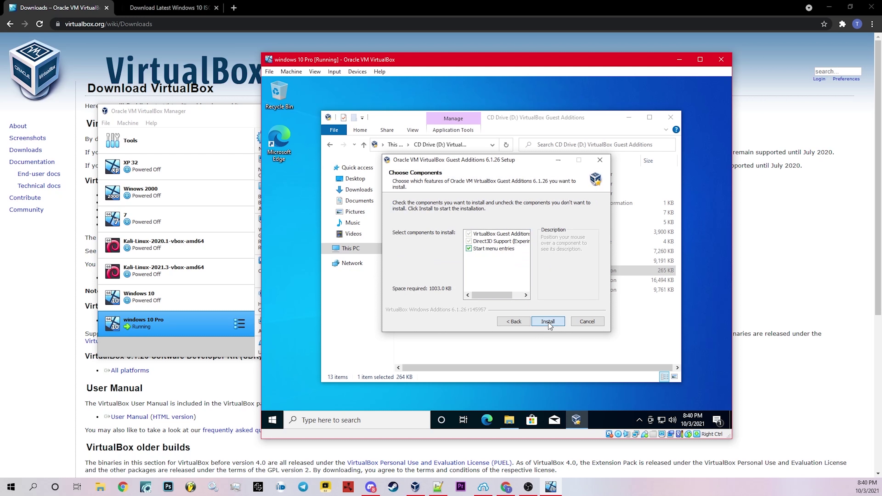
pyautogui.click(548, 321)
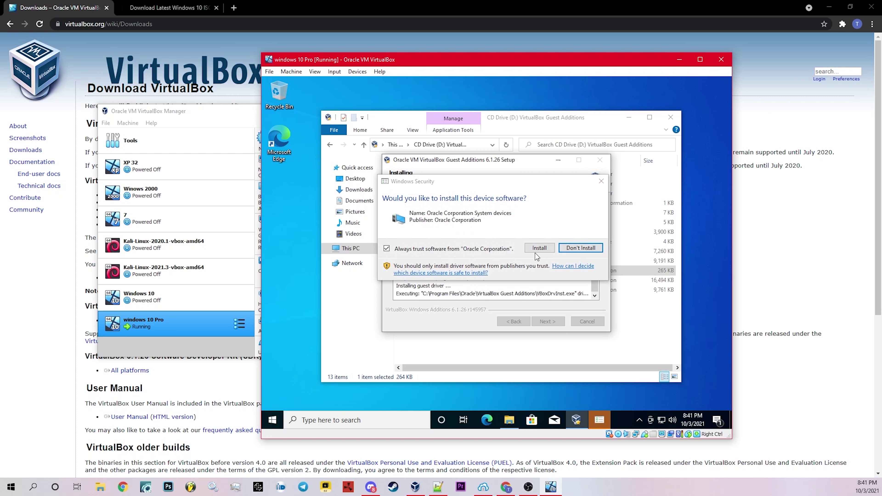
pyautogui.click(538, 248)
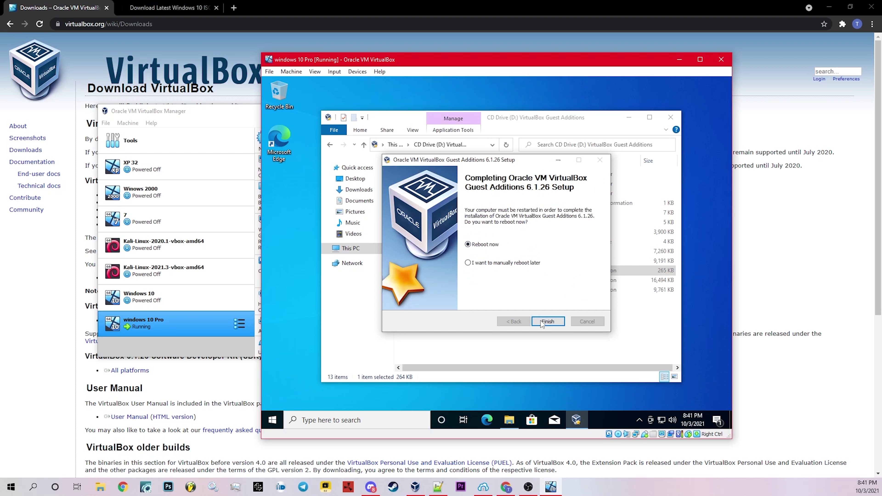
pyautogui.click(541, 322)
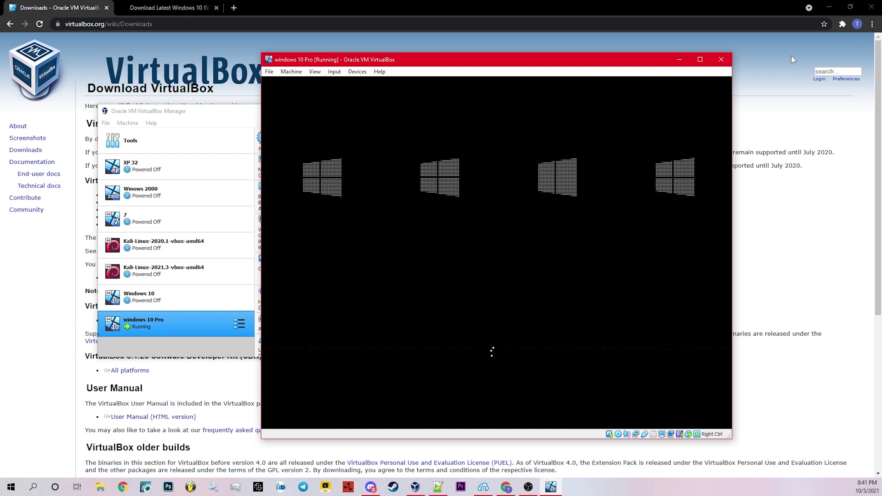
# - Minimize the web browser to reveal the host desktop and move the virtual machine window away from the VirtualBox Manager
pyautogui.click(829, 7)
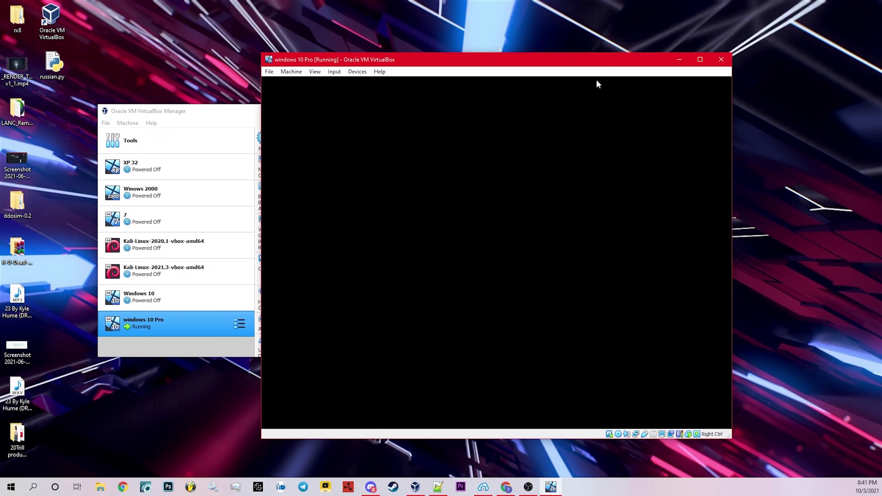
pyautogui.moveTo(541, 60); pyautogui.dragTo(673, 28)
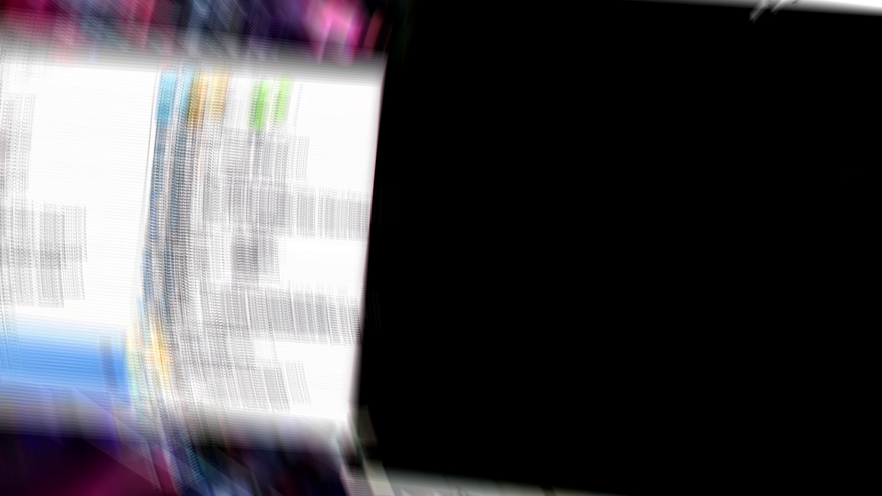